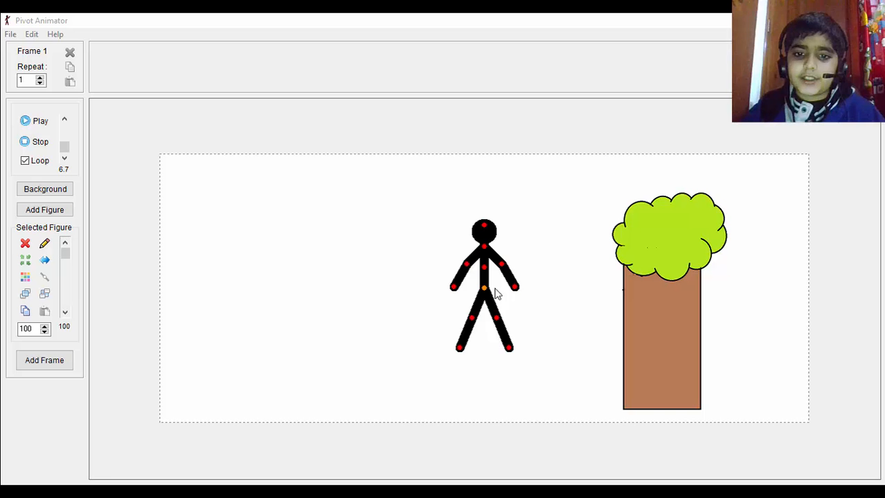
# Move the stick figure down to stand just left of the tree trunk and add this pose as frame 1.
pyautogui.moveTo(483, 290); pyautogui.dragTo(594, 353)
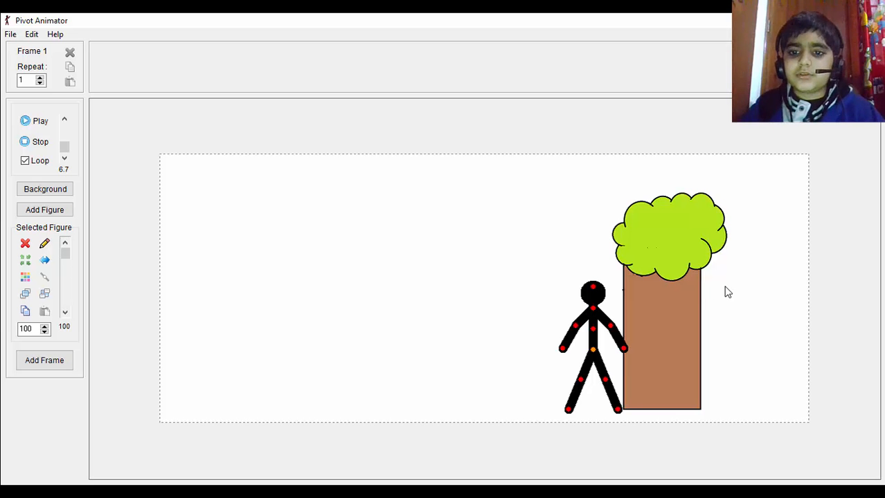
pyautogui.click(46, 362)
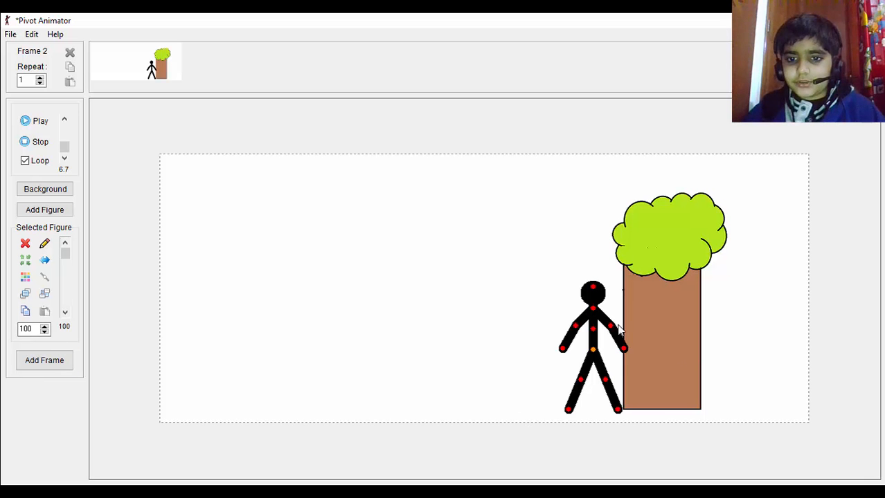
# Swing both arms and both legs of the stick figure toward the trunk so it grips the tree, and add frame 2.
pyautogui.moveTo(614, 326); pyautogui.dragTo(640, 289)
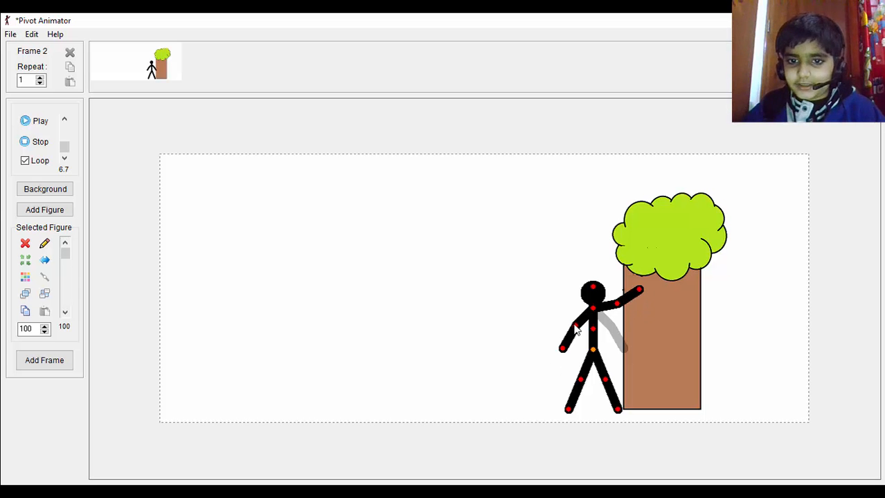
pyautogui.moveTo(578, 329); pyautogui.dragTo(648, 314)
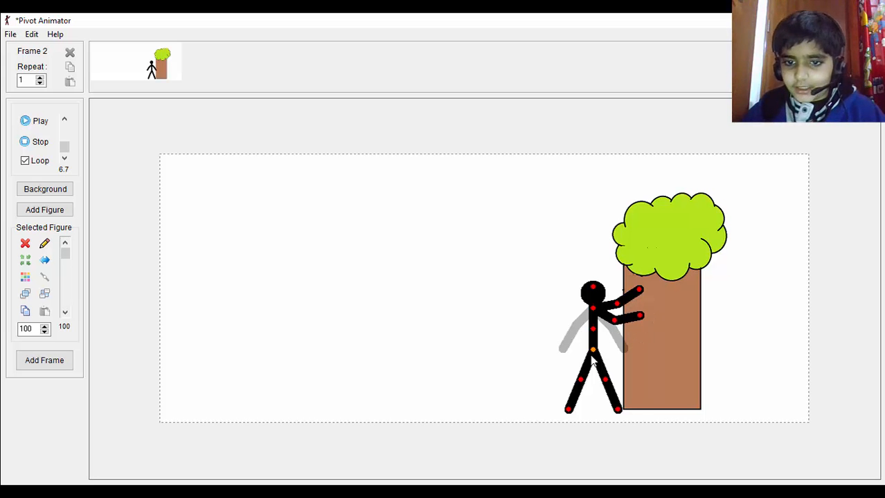
pyautogui.moveTo(603, 380); pyautogui.dragTo(625, 348)
pyautogui.moveTo(583, 384); pyautogui.dragTo(640, 386)
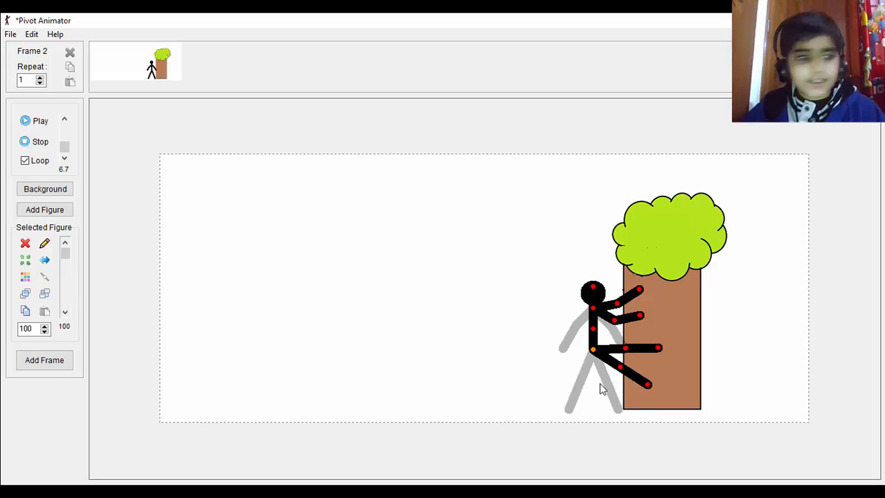
pyautogui.click(58, 364)
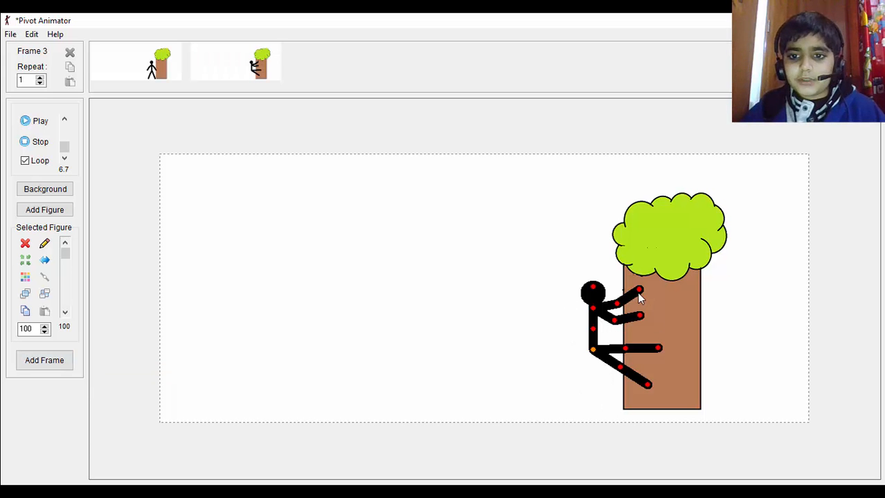
# Raise both arms, spread the legs slightly and shift the whole figure a little up the trunk, then add frame 3.
pyautogui.moveTo(616, 306); pyautogui.dragTo(613, 293)
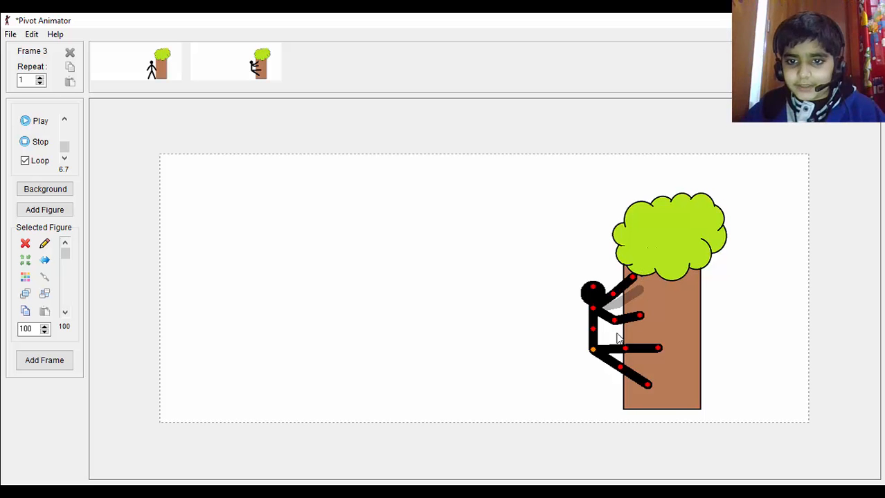
pyautogui.moveTo(615, 324); pyautogui.dragTo(631, 312)
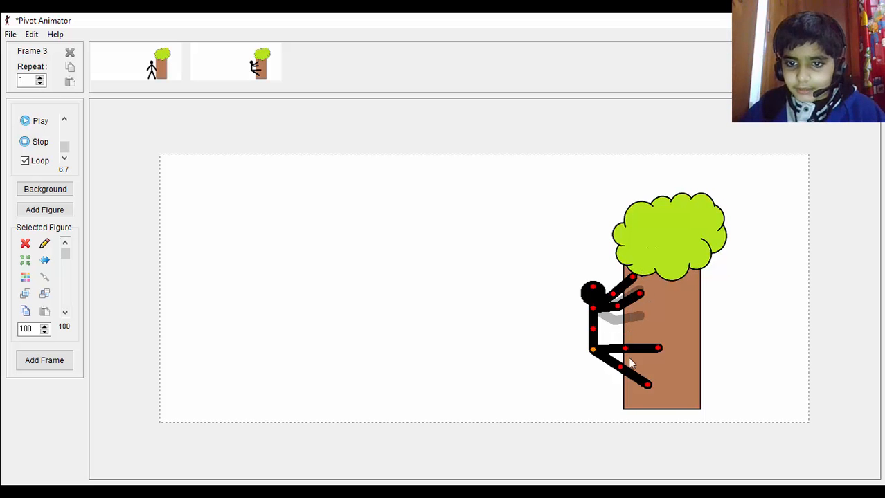
pyautogui.moveTo(626, 351); pyautogui.dragTo(616, 374)
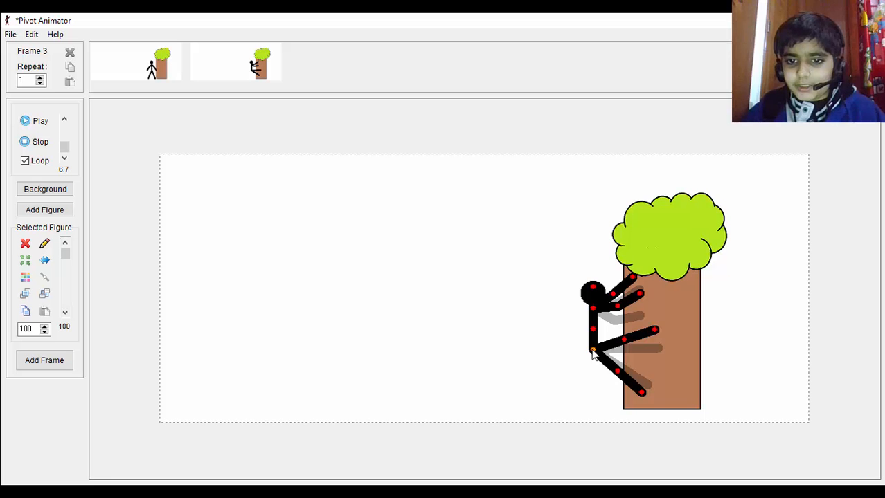
pyautogui.moveTo(591, 352); pyautogui.dragTo(594, 336)
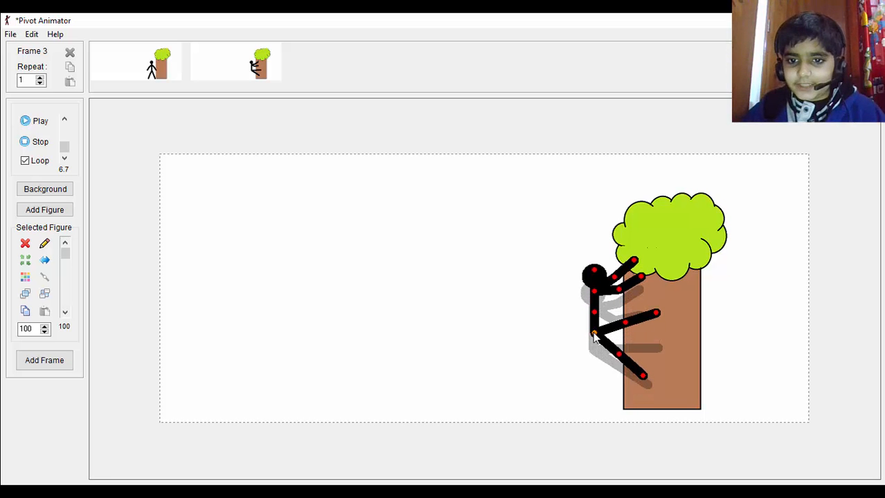
pyautogui.click(45, 362)
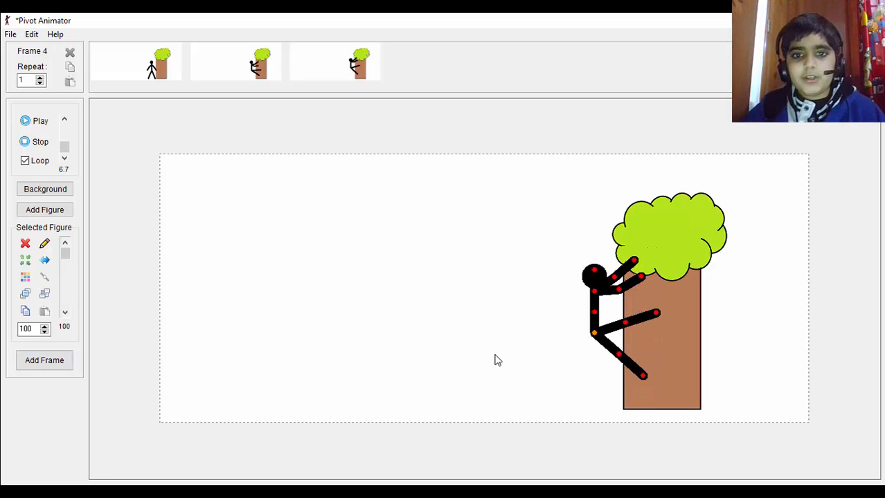
# Raise both legs slightly and move the figure up and closer to the trunk, adding the climbing pose as frame 4.
pyautogui.moveTo(618, 355); pyautogui.dragTo(623, 319)
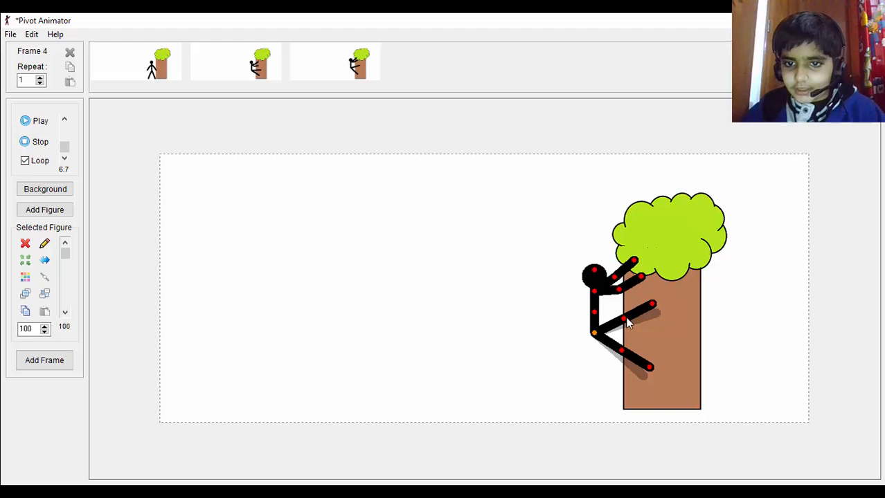
pyautogui.moveTo(616, 275); pyautogui.dragTo(643, 272)
pyautogui.moveTo(593, 335); pyautogui.dragTo(600, 330)
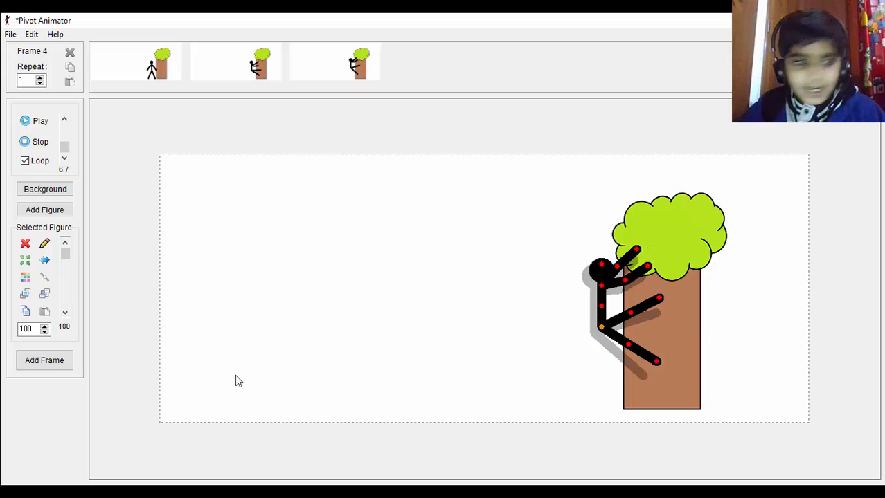
pyautogui.click(43, 360)
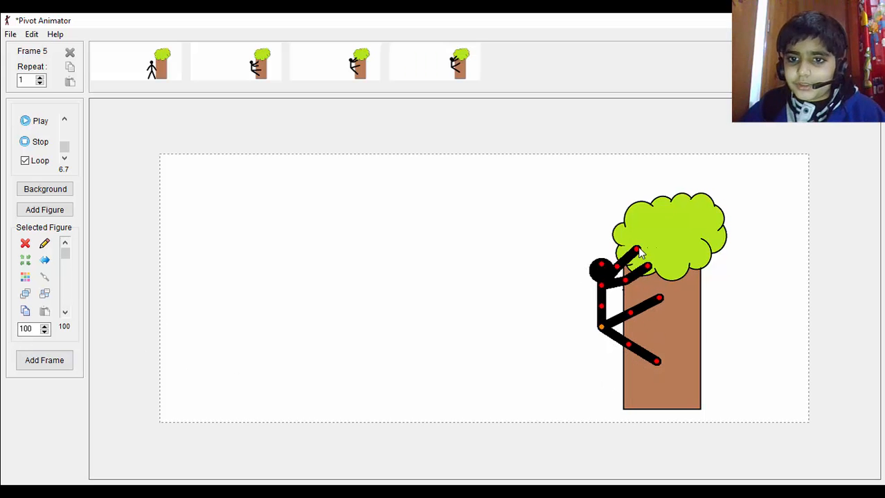
# Spread the forearms, bring the legs closer together and move the figure slightly higher, adding the pose as frame 5.
pyautogui.moveTo(648, 268); pyautogui.dragTo(630, 246)
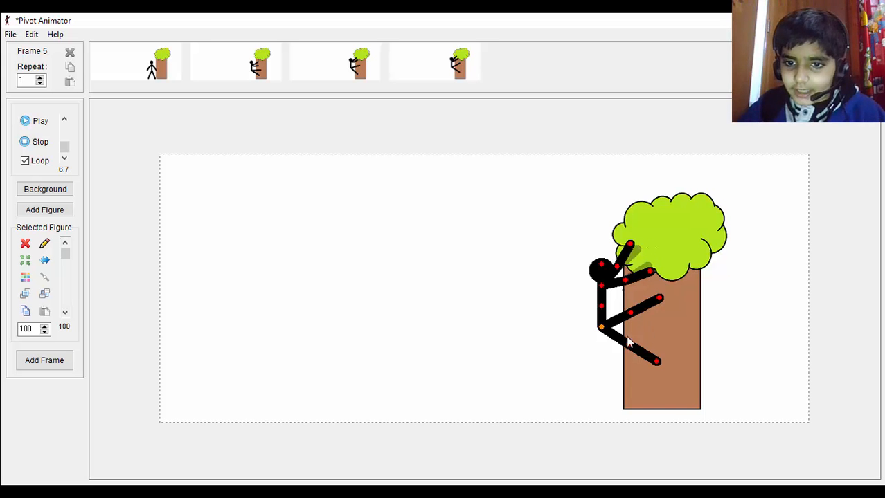
pyautogui.moveTo(631, 313); pyautogui.dragTo(643, 324)
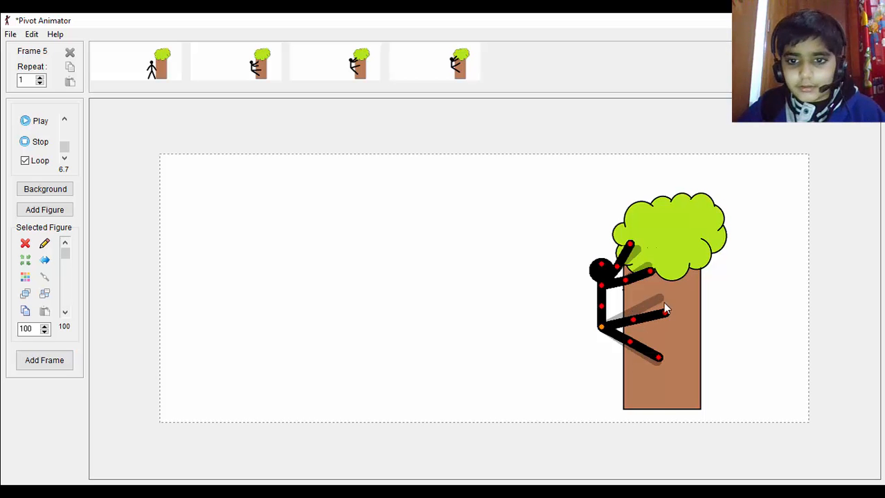
pyautogui.moveTo(601, 331); pyautogui.dragTo(604, 317)
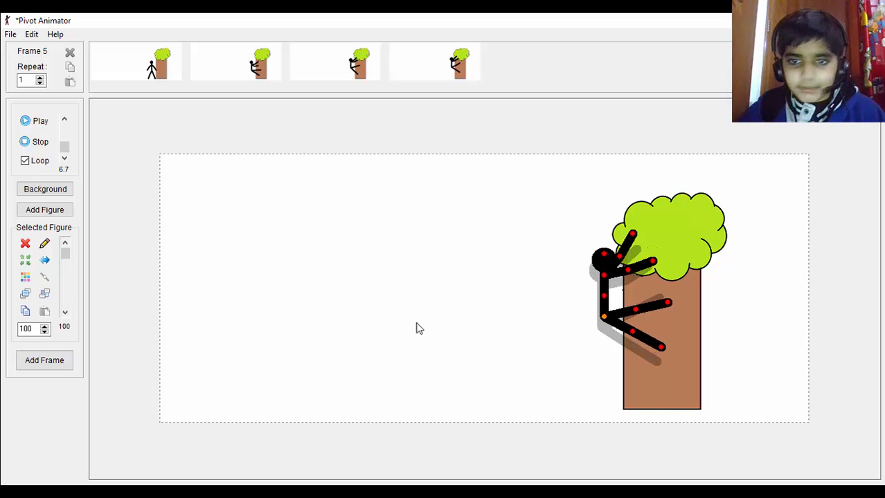
pyautogui.click(28, 365)
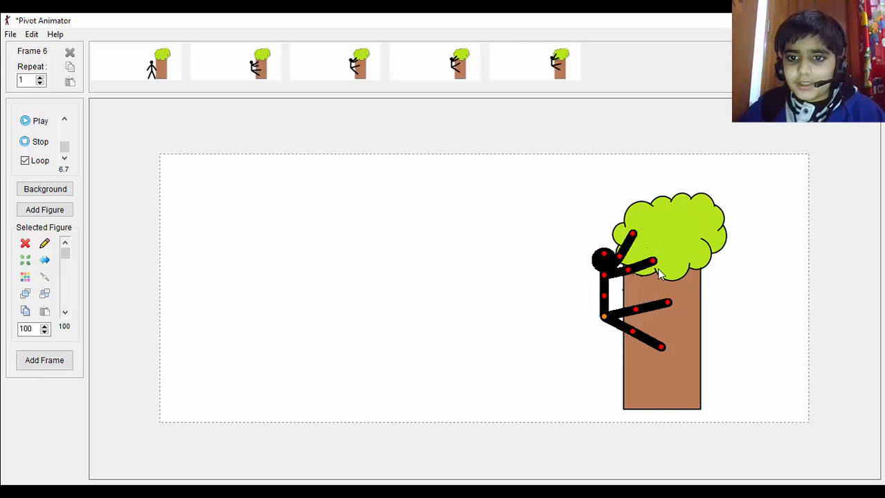
# Lower the upper forearm, raise both legs and move the figure up against the foliage, adding the pose as frame 6.
pyautogui.moveTo(632, 235)
pyautogui.mouseDown()
pyautogui.moveTo(654, 238)
pyautogui.moveTo(642, 243)
pyautogui.mouseUp()
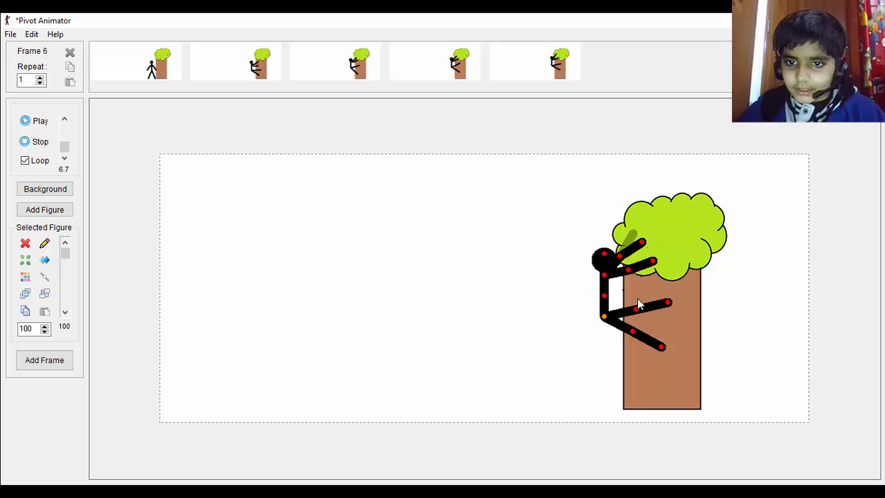
pyautogui.moveTo(636, 310); pyautogui.dragTo(630, 297)
pyautogui.moveTo(631, 333); pyautogui.dragTo(636, 321)
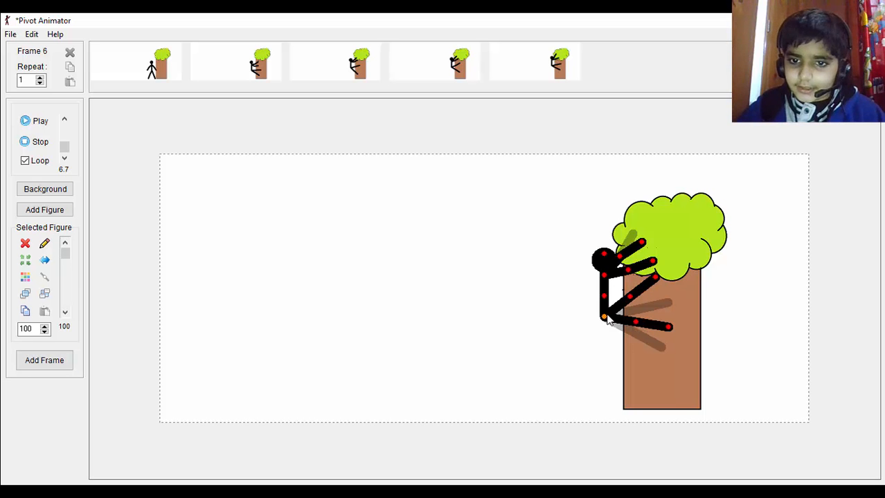
pyautogui.moveTo(604, 320); pyautogui.dragTo(616, 310)
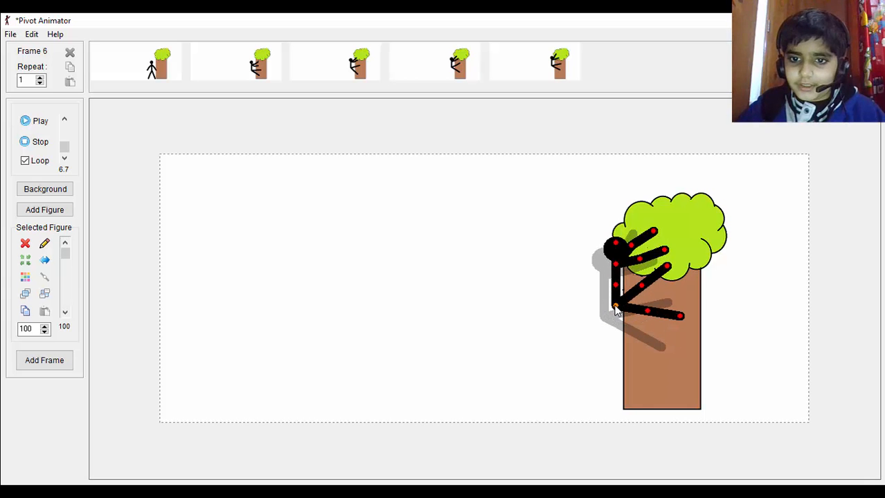
pyautogui.click(43, 360)
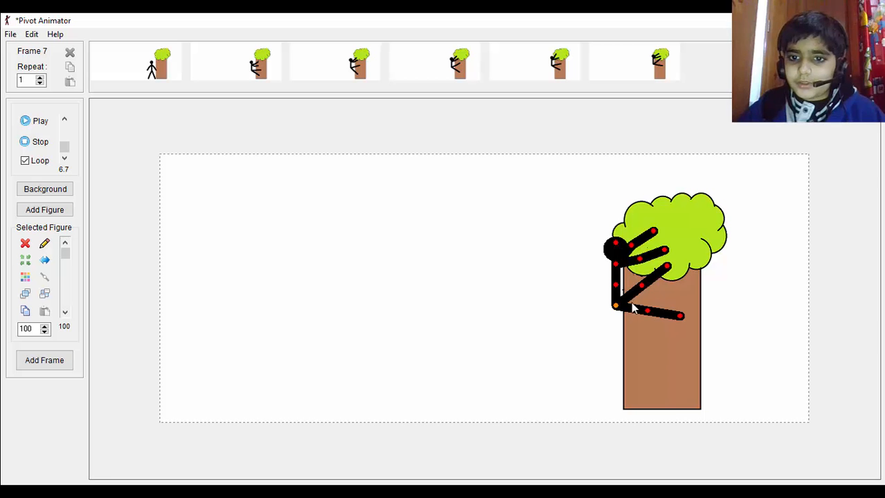
# Try lowering both legs and stretching the lower forearm far out across the canvas and back to the tree.
pyautogui.moveTo(642, 290); pyautogui.dragTo(637, 330)
pyautogui.moveTo(644, 298); pyautogui.dragTo(647, 328)
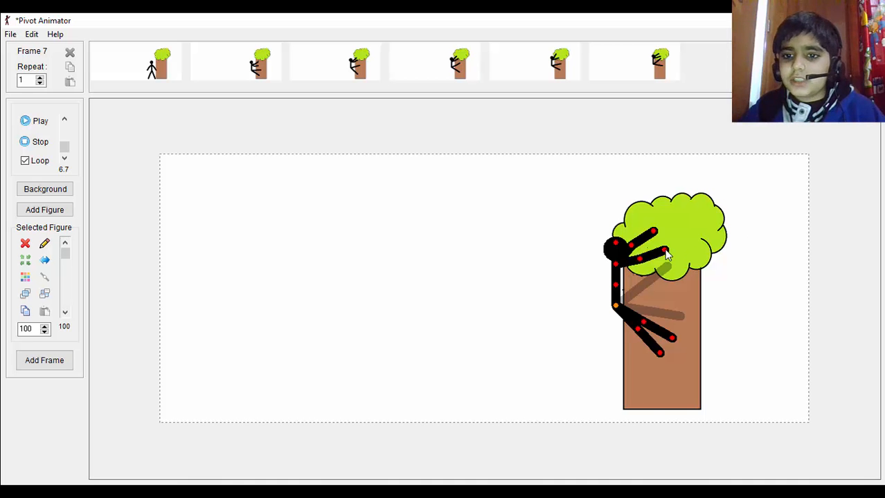
pyautogui.moveTo(664, 255); pyautogui.dragTo(214, 178)
pyautogui.moveTo(159, 162); pyautogui.dragTo(666, 256)
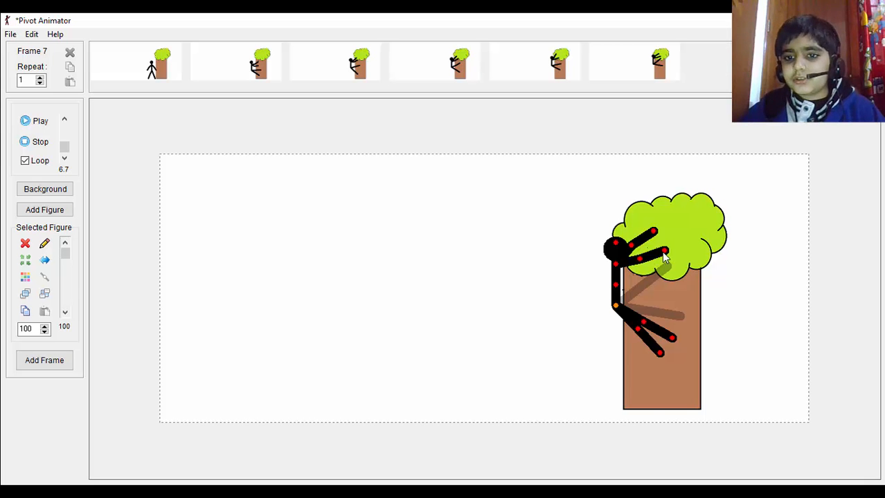
# Lengthen both forearms into the foliage, raise both legs and shift the figure right onto the trunk, adding the pose as frame 7.
pyautogui.moveTo(666, 252); pyautogui.dragTo(675, 226)
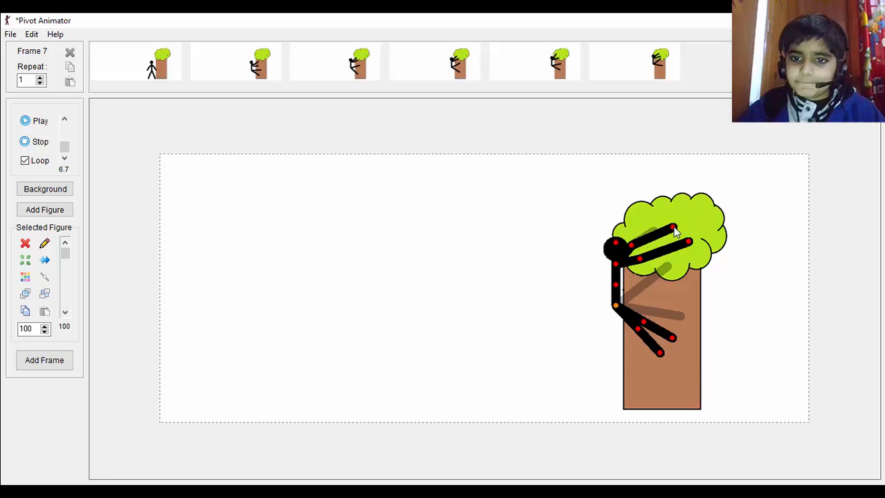
pyautogui.moveTo(644, 326); pyautogui.dragTo(645, 300)
pyautogui.moveTo(637, 331); pyautogui.dragTo(683, 320)
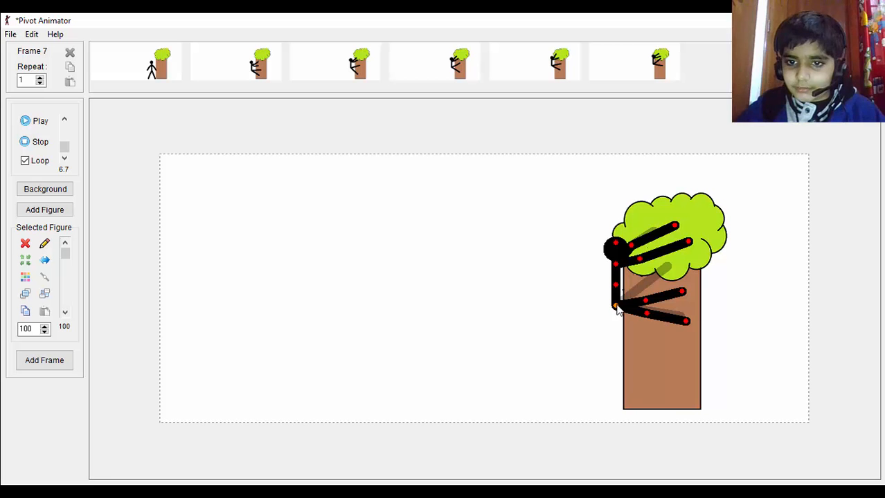
pyautogui.moveTo(615, 309); pyautogui.dragTo(630, 305)
pyautogui.click(43, 360)
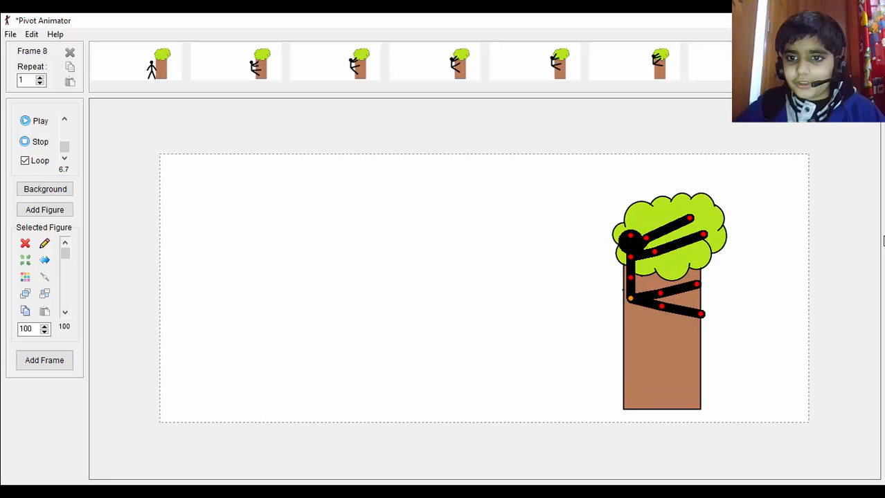
# Shorten both forearms slightly and move the figure higher into the foliage, adding the pose as frame 8.
pyautogui.moveTo(703, 235)
pyautogui.mouseDown()
pyautogui.moveTo(681, 218)
pyautogui.moveTo(694, 242)
pyautogui.mouseUp()
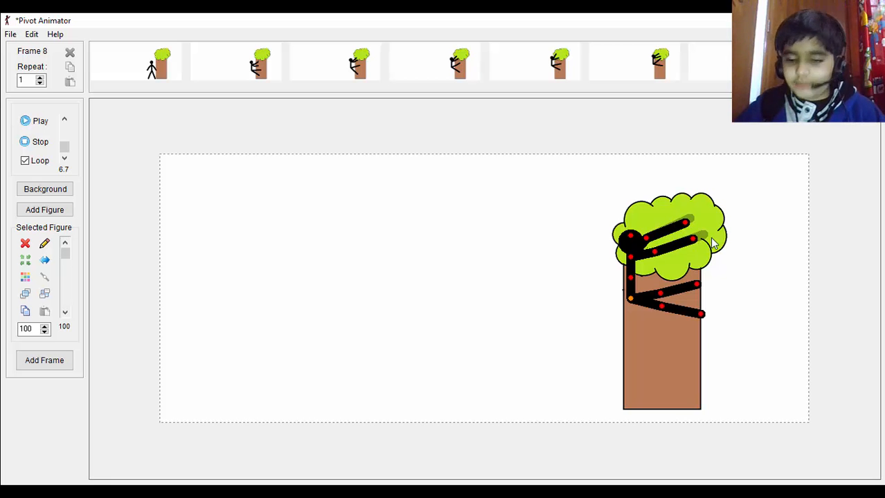
pyautogui.moveTo(631, 296); pyautogui.dragTo(643, 280)
pyautogui.click(67, 360)
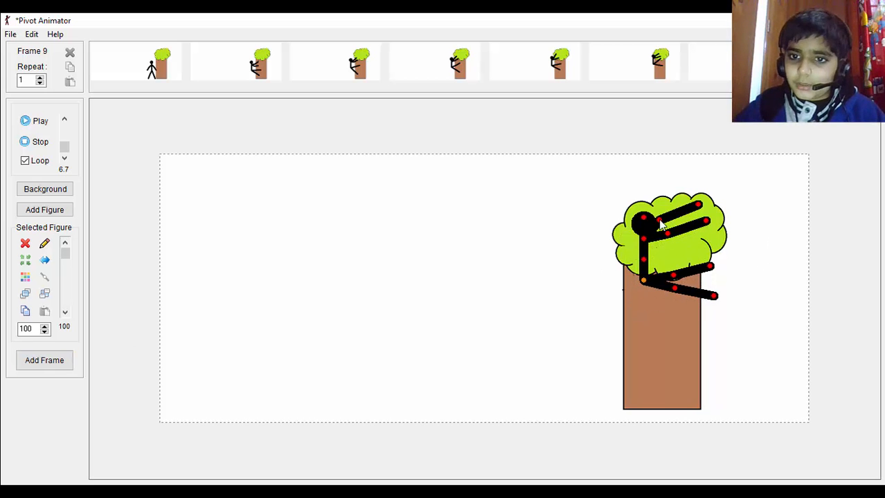
# Swing the upper arm out to the left of the head and move the figure up into the treetop, adding frame 9.
pyautogui.moveTo(661, 223); pyautogui.dragTo(635, 205)
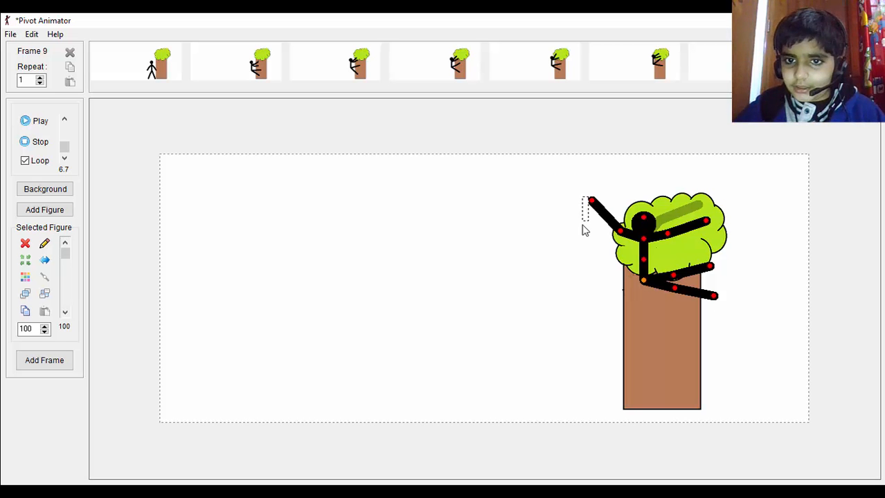
pyautogui.moveTo(592, 205)
pyautogui.mouseDown()
pyautogui.moveTo(585, 251)
pyautogui.moveTo(575, 235)
pyautogui.moveTo(584, 212)
pyautogui.mouseUp()
pyautogui.moveTo(644, 286); pyautogui.dragTo(649, 266)
pyautogui.click(43, 371)
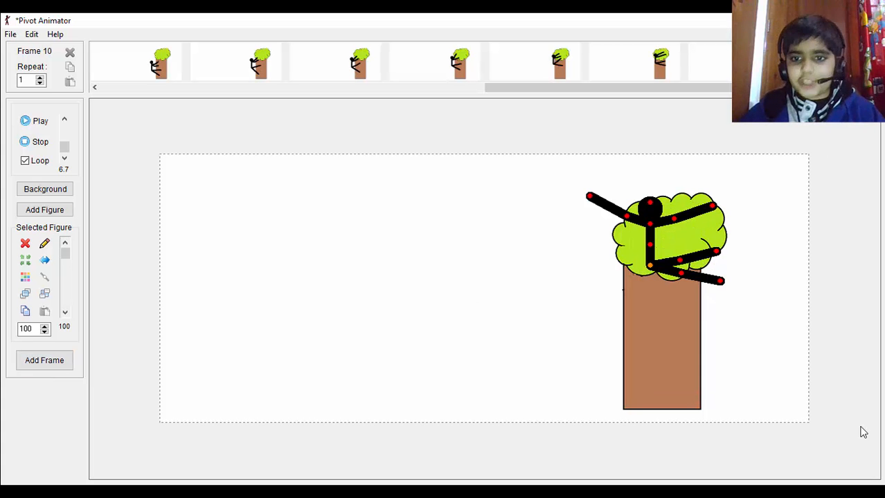
# Play back the climbing animation and stop it.
pyautogui.click(27, 123)
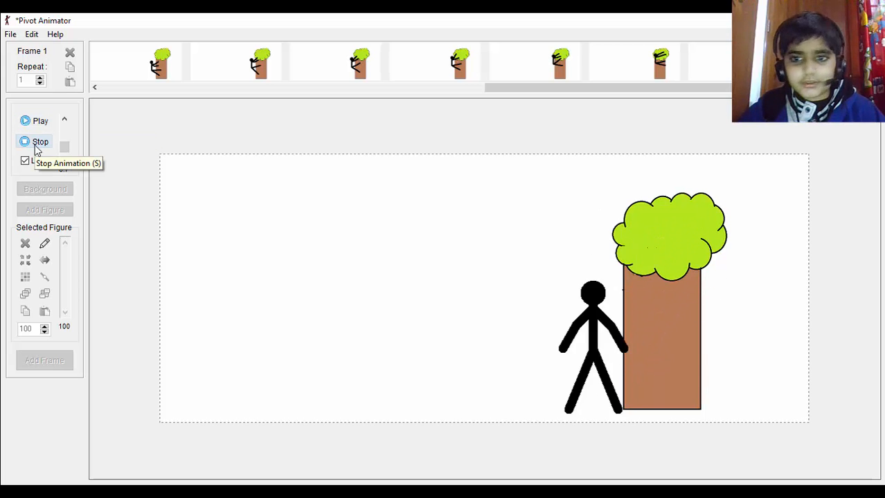
pyautogui.click(39, 145)
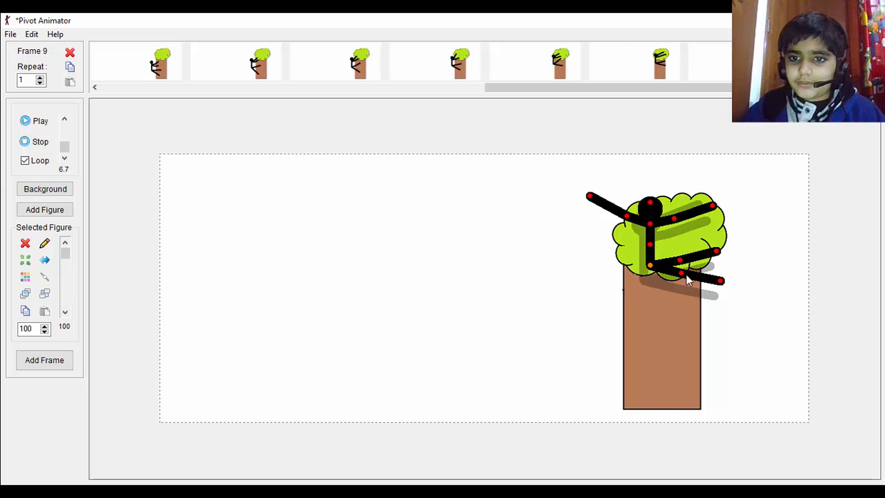
# Repose the figure standing in the treetop in frame 9, with both legs pointing down, both forearms lowered and the body shifted slightly right.
pyautogui.moveTo(682, 278); pyautogui.dragTo(642, 299)
pyautogui.moveTo(680, 269); pyautogui.dragTo(670, 293)
pyautogui.moveTo(713, 213); pyautogui.dragTo(715, 257)
pyautogui.moveTo(649, 270); pyautogui.dragTo(657, 266)
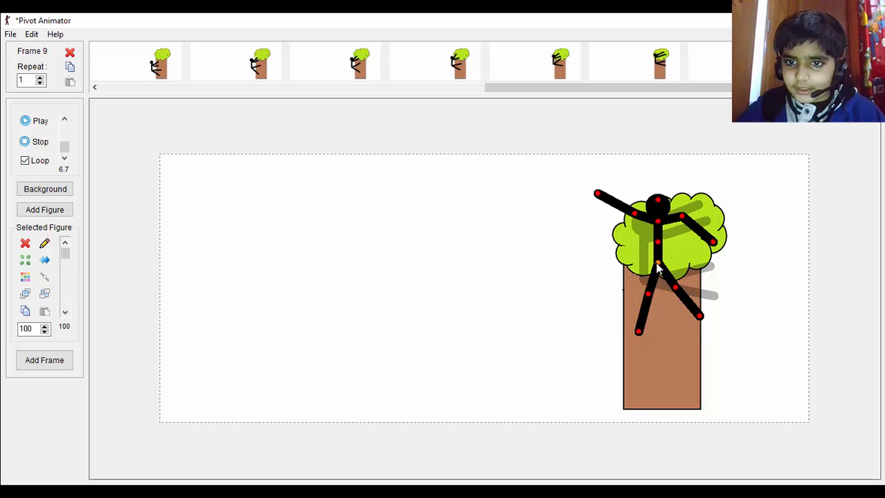
pyautogui.moveTo(597, 197); pyautogui.dragTo(624, 254)
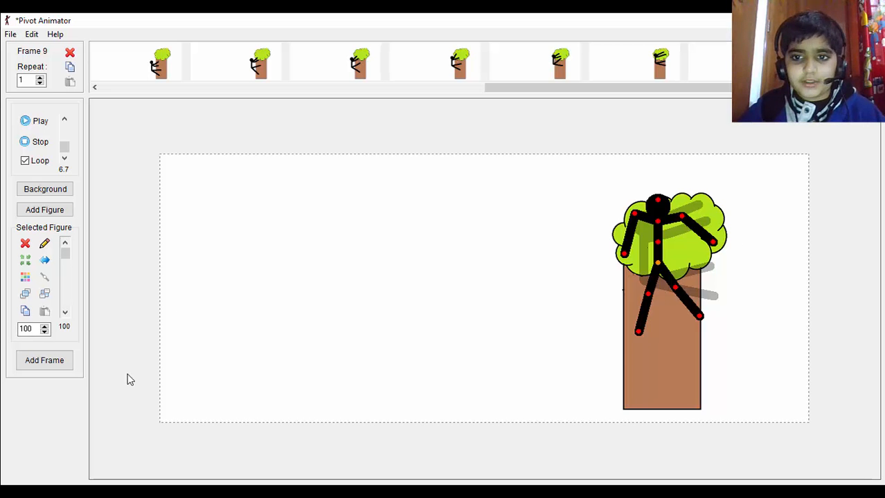
# Add the standing pose as frame 9, kick both lower legs outward and move the figure up, adding that pose as frame 10.
pyautogui.click(33, 361)
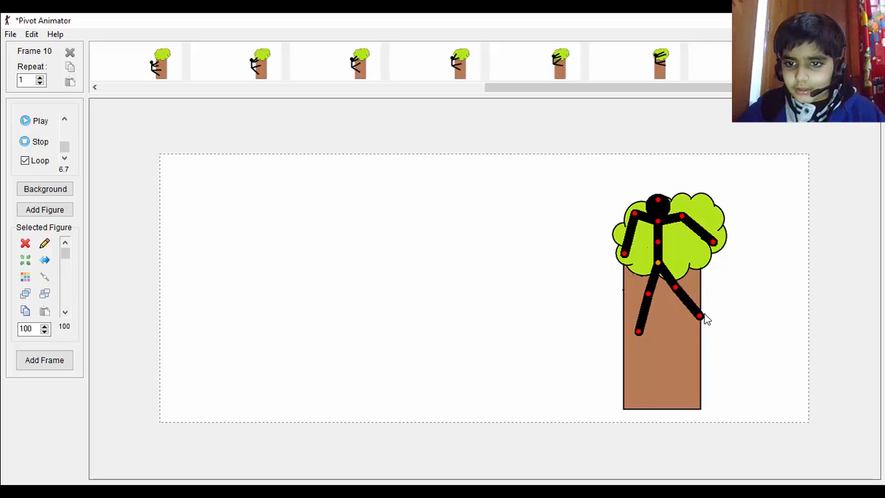
pyautogui.moveTo(700, 317); pyautogui.dragTo(711, 279)
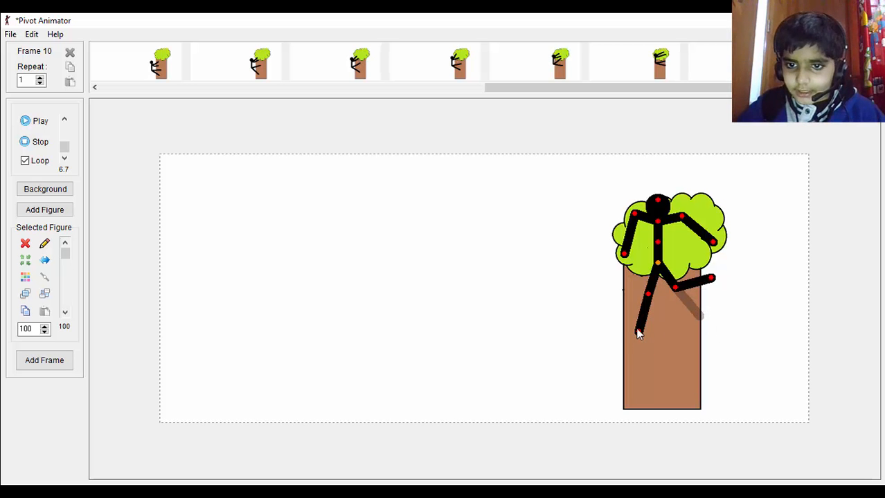
pyautogui.moveTo(636, 328); pyautogui.dragTo(610, 302)
pyautogui.moveTo(638, 333); pyautogui.dragTo(658, 250)
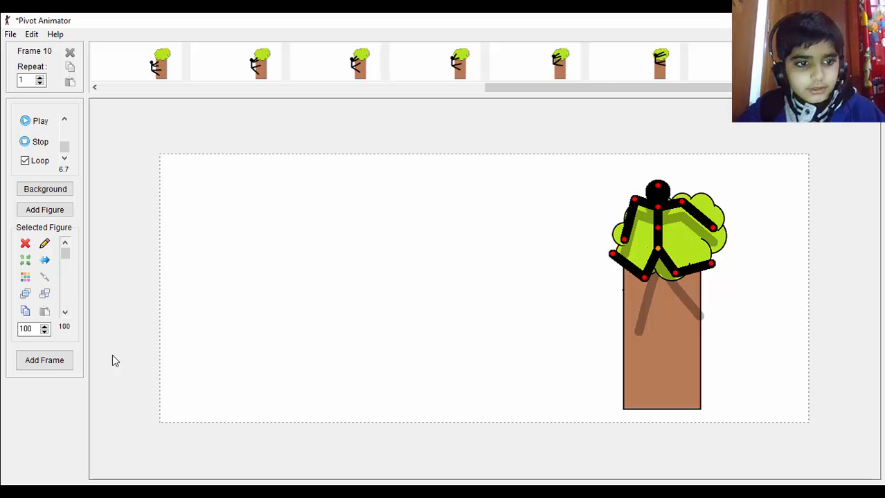
pyautogui.click(70, 361)
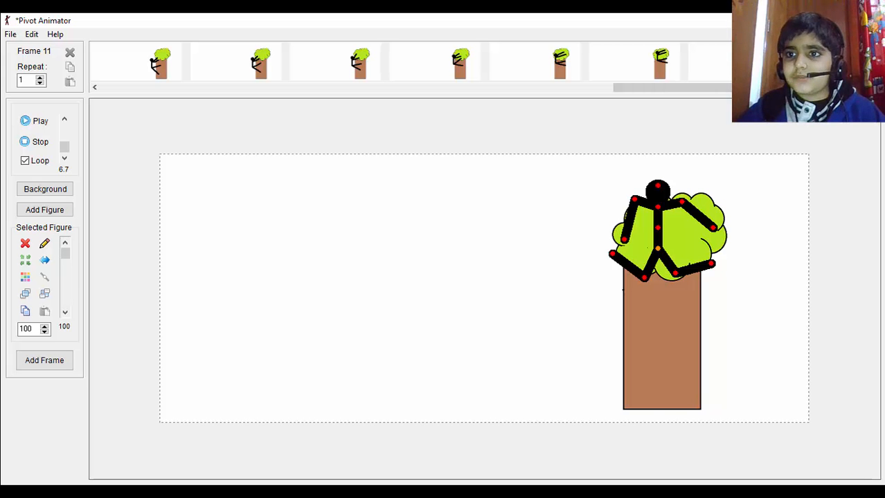
# Delete the last added frame and replace it with both lower legs pointing down and the figure shifted slightly right, adding it as frame 10.
pyautogui.press('Delete')
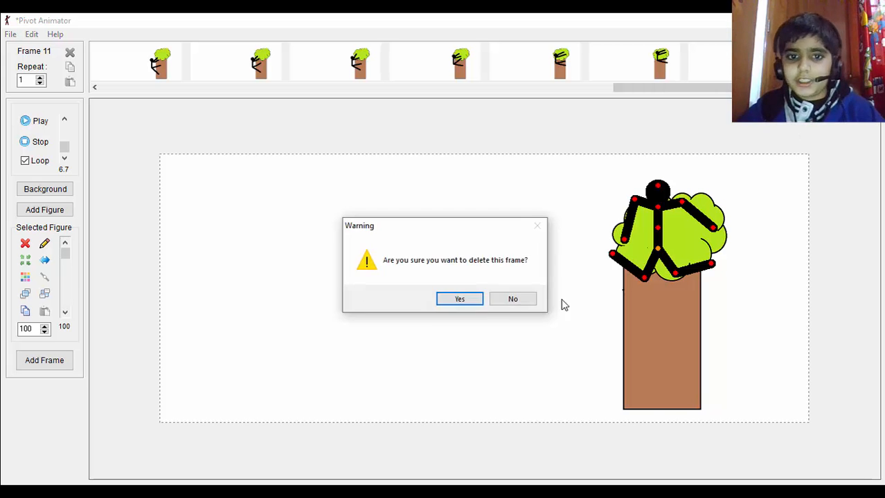
pyautogui.click(456, 300)
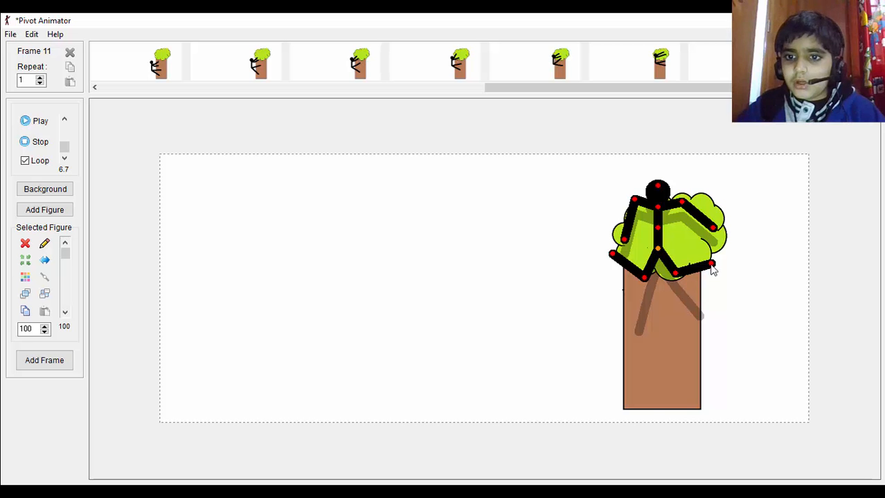
pyautogui.moveTo(710, 266); pyautogui.dragTo(694, 306)
pyautogui.moveTo(612, 256); pyautogui.dragTo(630, 309)
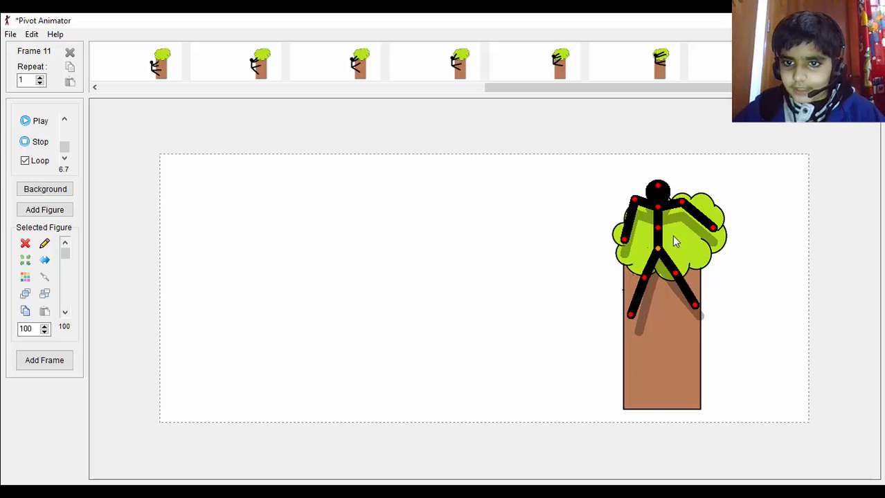
pyautogui.moveTo(658, 248)
pyautogui.mouseDown()
pyautogui.moveTo(660, 269)
pyautogui.moveTo(659, 256)
pyautogui.mouseUp()
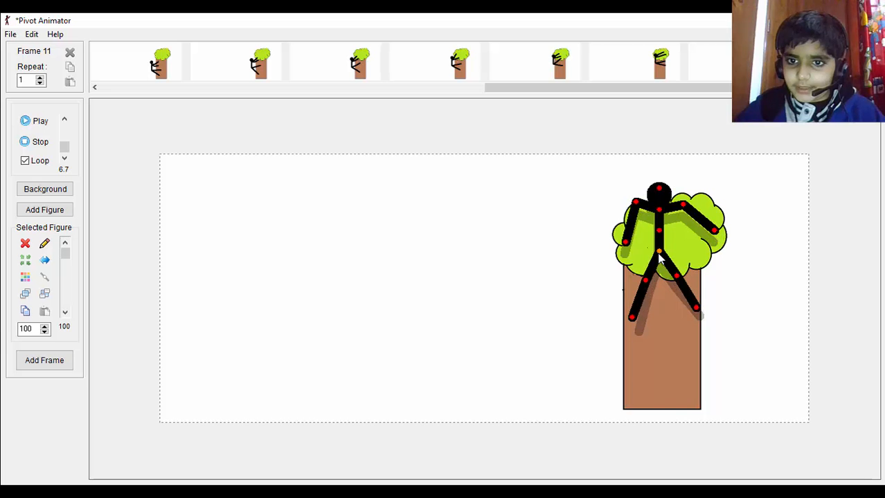
pyautogui.moveTo(698, 312)
pyautogui.mouseDown()
pyautogui.moveTo(706, 293)
pyautogui.moveTo(694, 308)
pyautogui.mouseUp()
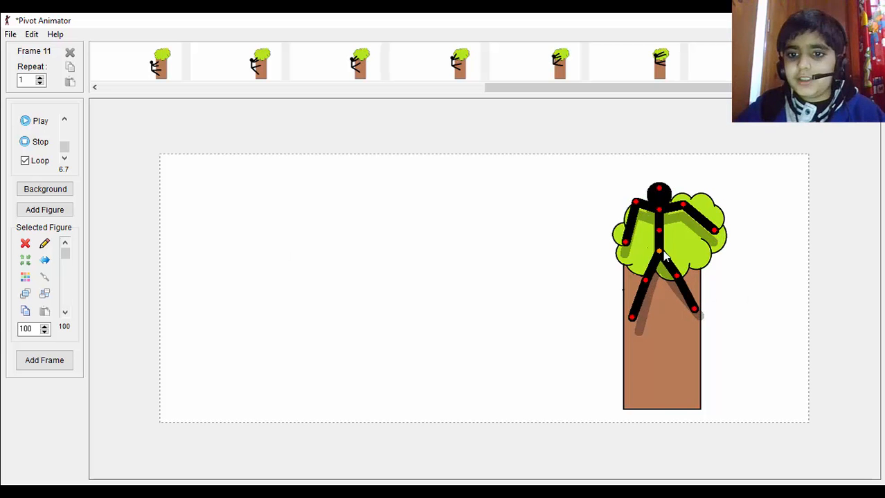
pyautogui.moveTo(660, 255); pyautogui.dragTo(665, 249)
pyautogui.click(44, 360)
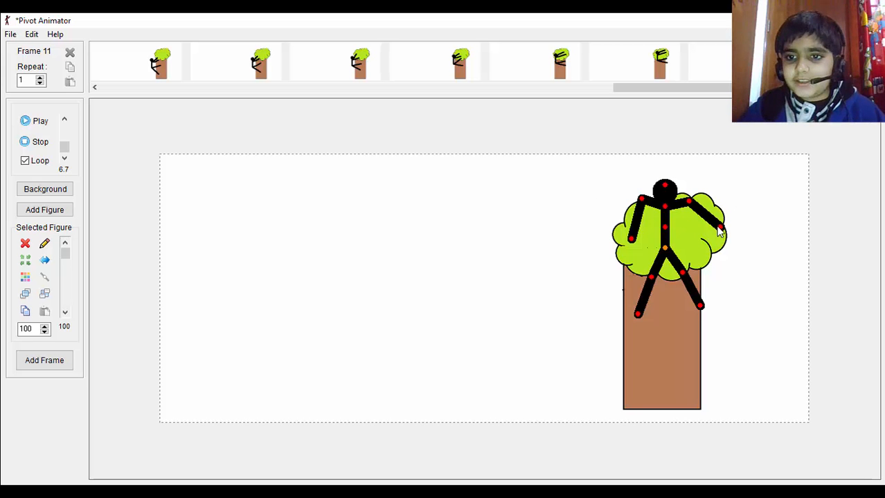
# Add frames 11 to 13 of a wave: right forearm raised, left forearm raised as well, and left forearm lowered again.
pyautogui.moveTo(720, 230); pyautogui.dragTo(716, 186)
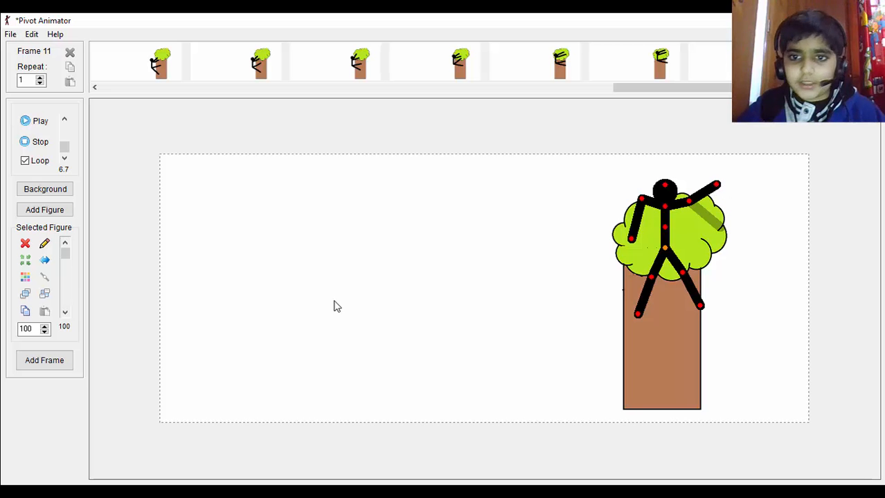
pyautogui.click(61, 362)
pyautogui.moveTo(631, 239); pyautogui.dragTo(607, 189)
pyautogui.click(36, 364)
pyautogui.moveTo(607, 188); pyautogui.dragTo(619, 227)
pyautogui.click(55, 362)
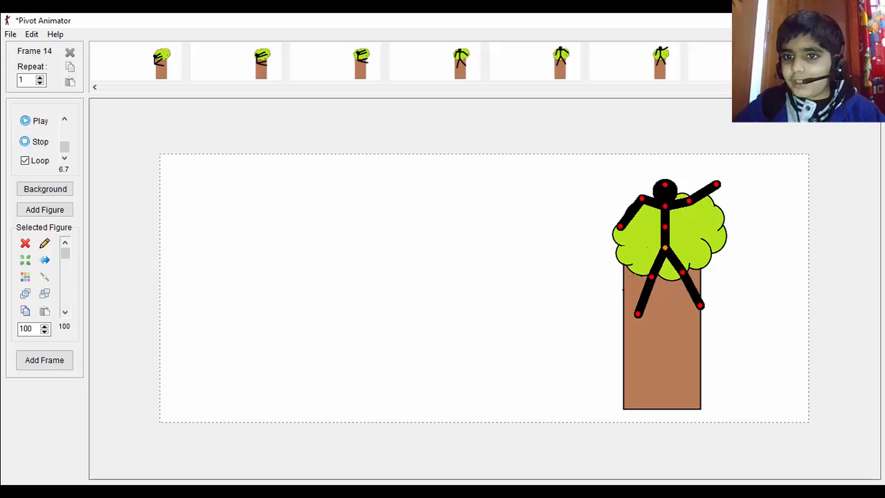
# Continue the wave in frames 14 to 16: lower the right forearm, raise it again, and raise the left forearm to match.
pyautogui.moveTo(715, 187); pyautogui.dragTo(712, 222)
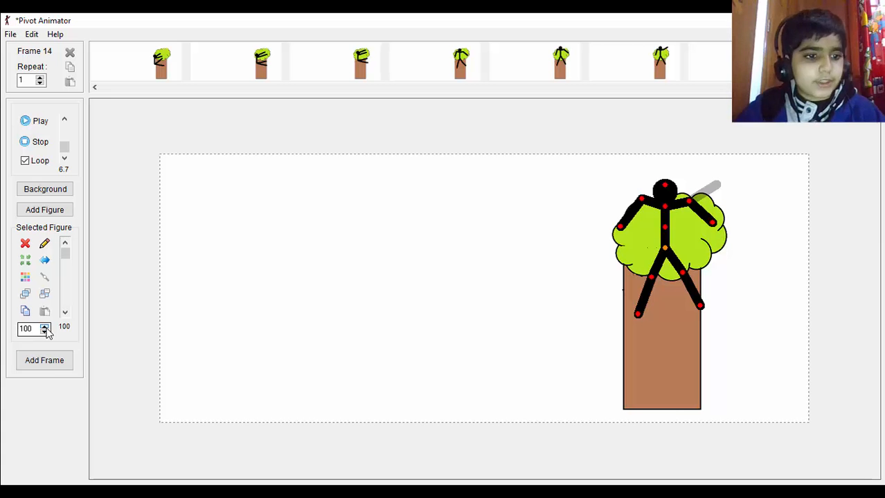
pyautogui.click(44, 360)
pyautogui.moveTo(711, 224); pyautogui.dragTo(718, 189)
pyautogui.click(44, 360)
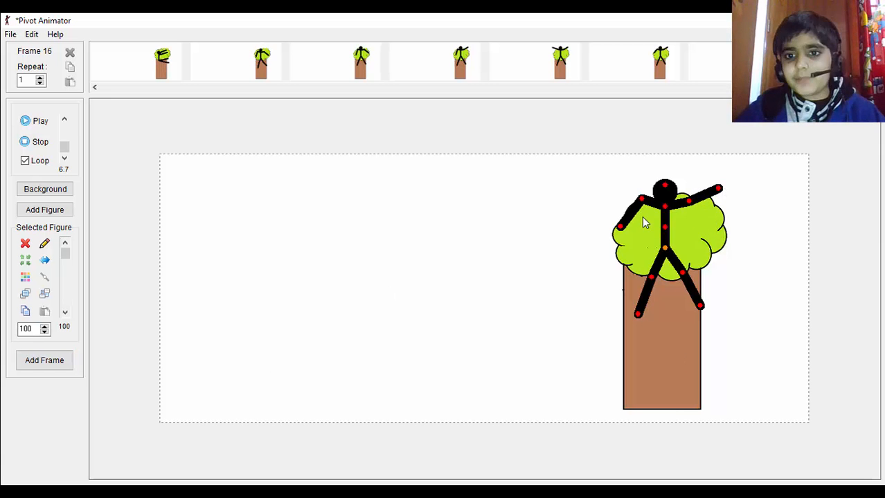
pyautogui.moveTo(620, 226); pyautogui.dragTo(618, 188)
pyautogui.click(30, 364)
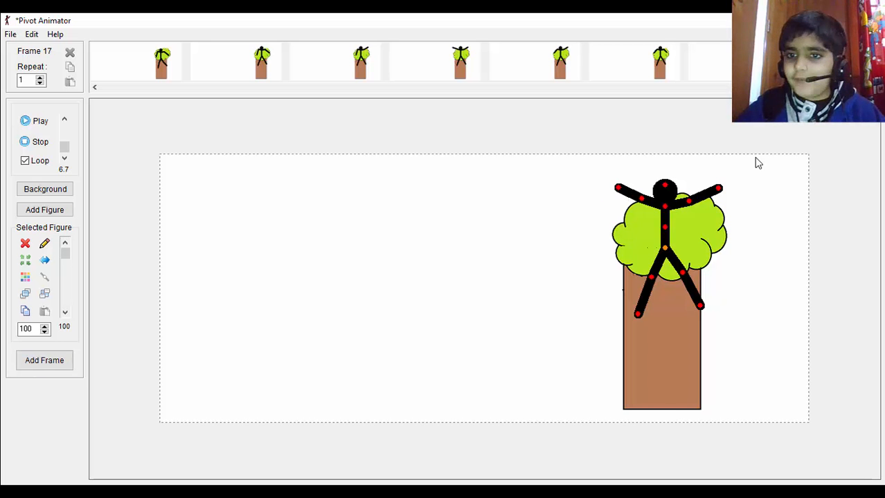
# Lower both forearms beside the standing figure's body and add the pose as frame 17.
pyautogui.moveTo(718, 191); pyautogui.dragTo(720, 225)
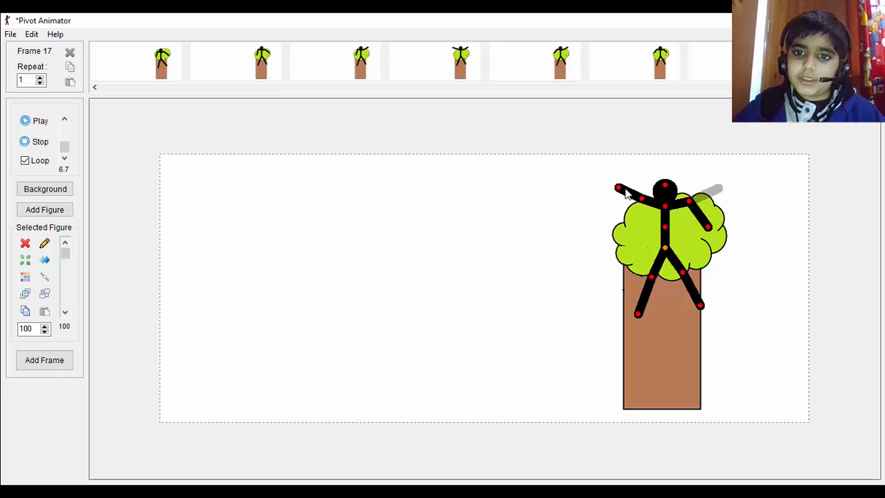
pyautogui.moveTo(619, 189); pyautogui.dragTo(599, 242)
pyautogui.click(40, 360)
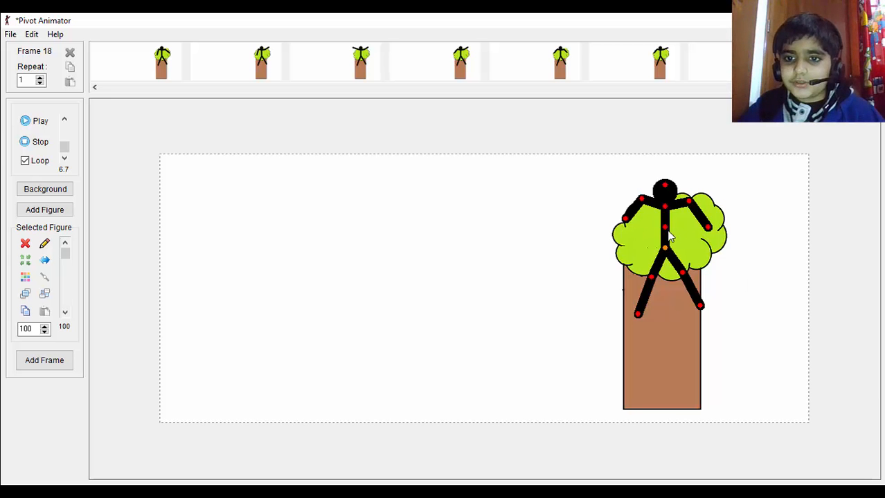
# Tilt the torso to the left for frame 18 and further down to nearly horizontal for frame 19, adding both frames.
pyautogui.moveTo(665, 234); pyautogui.dragTo(653, 235)
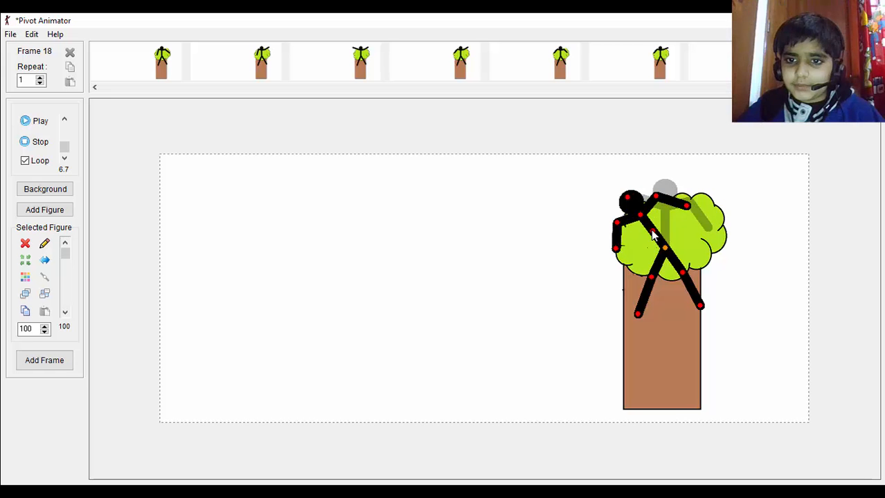
pyautogui.click(46, 361)
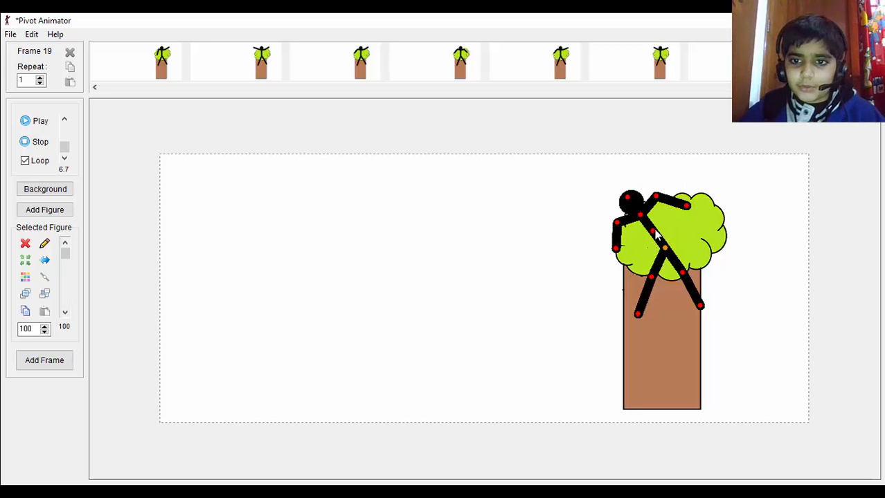
pyautogui.moveTo(652, 237); pyautogui.dragTo(644, 247)
pyautogui.click(36, 361)
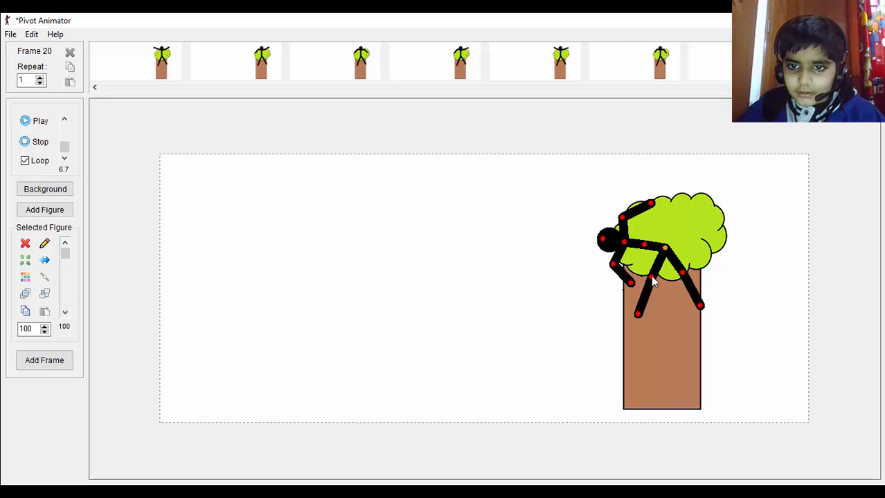
# Swing both legs to the left for frame 20 and shift the figure down and left for frame 21, adding both frames.
pyautogui.moveTo(700, 305); pyautogui.dragTo(640, 310)
pyautogui.click(43, 360)
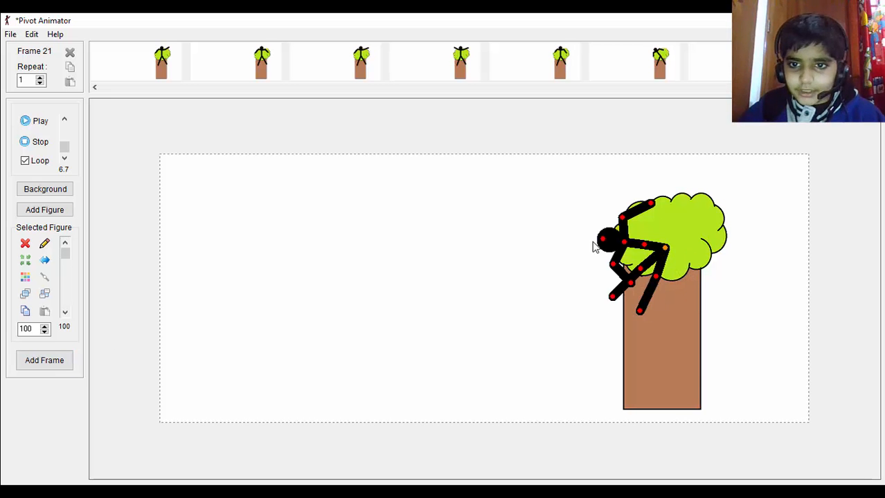
pyautogui.moveTo(665, 249); pyautogui.dragTo(633, 254)
pyautogui.click(51, 360)
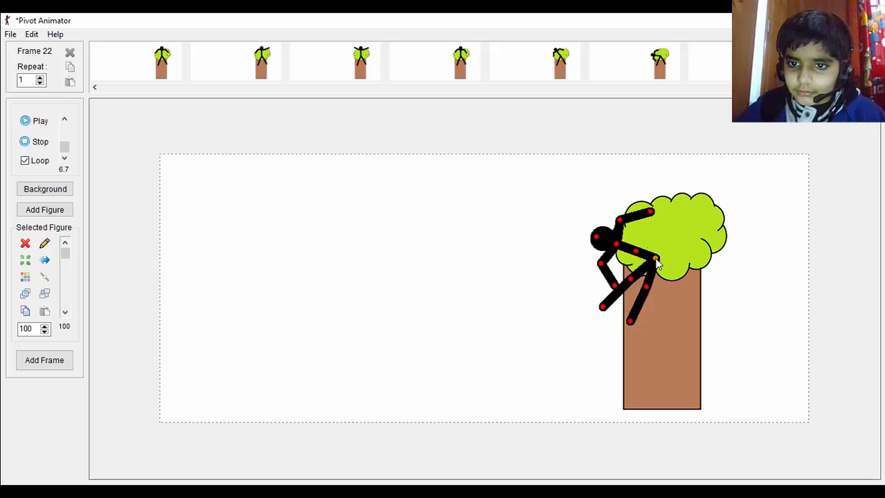
# Lower the figure below the foliage with its torso tipped head-down and its legs spread beneath the hip, adding the pose as frame 22.
pyautogui.moveTo(660, 261); pyautogui.dragTo(658, 276)
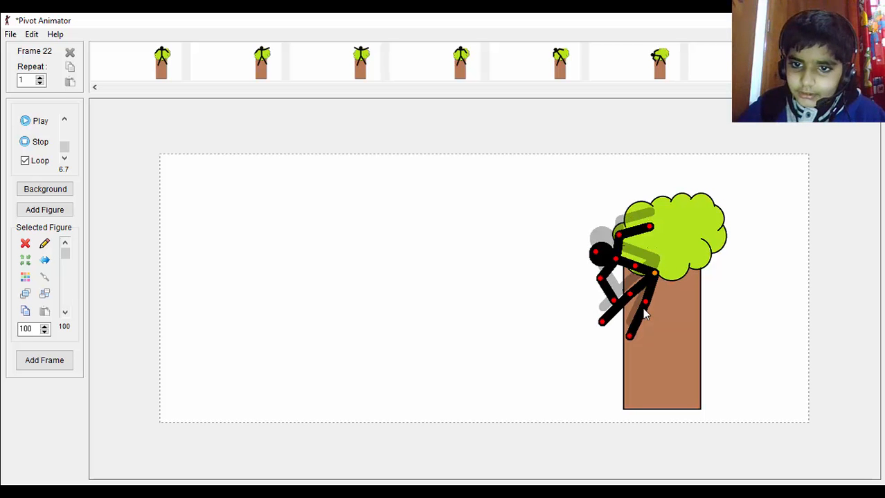
pyautogui.moveTo(637, 309); pyautogui.dragTo(679, 293)
pyautogui.moveTo(679, 255); pyautogui.dragTo(630, 294)
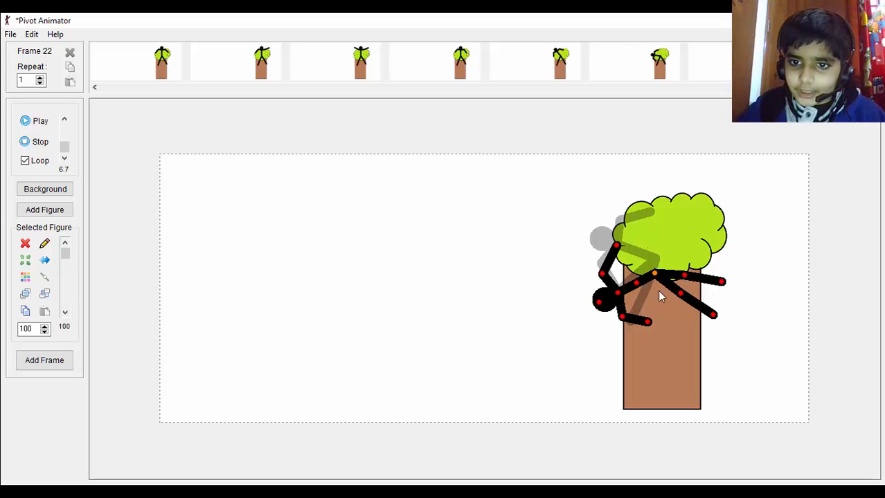
pyautogui.moveTo(654, 274); pyautogui.dragTo(643, 316)
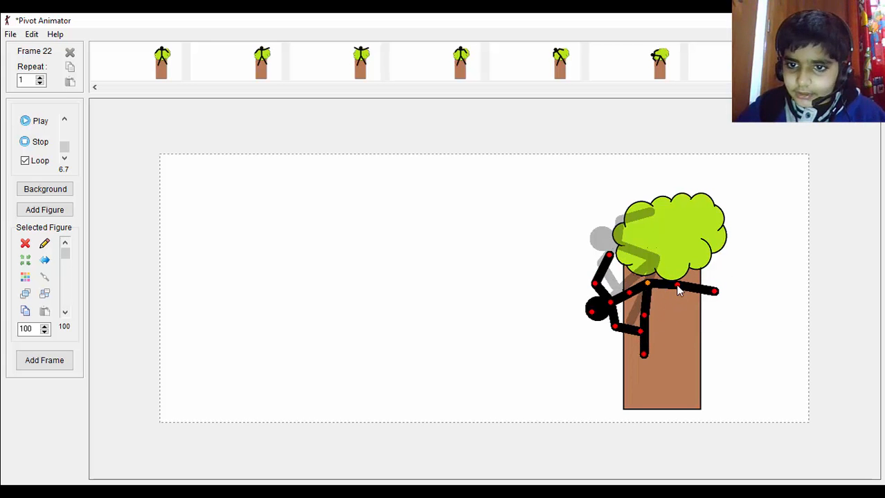
pyautogui.moveTo(677, 288); pyautogui.dragTo(674, 306)
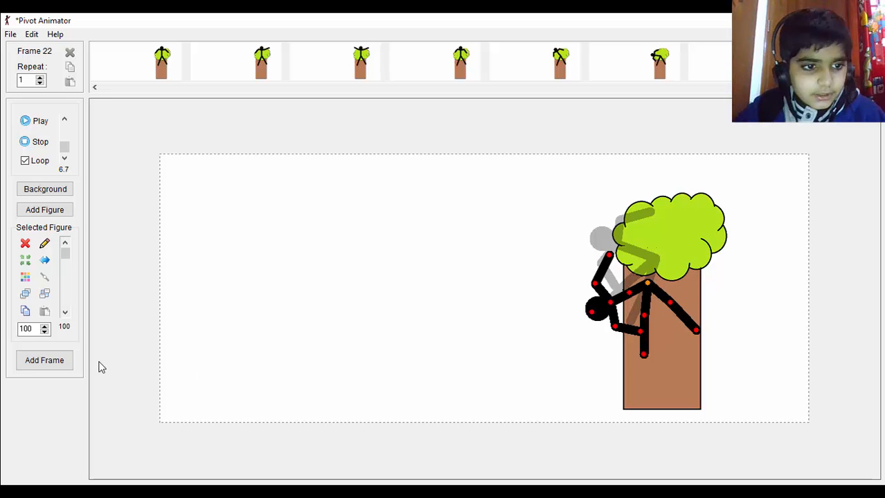
pyautogui.click(55, 365)
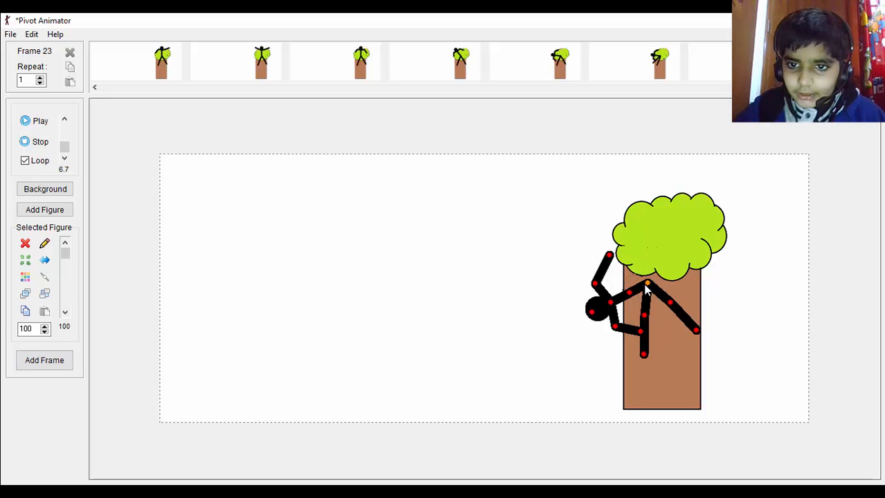
# Move the figure down and left off the trunk and stretch both arms out past the head, adding the pose as frame 23.
pyautogui.moveTo(647, 288); pyautogui.dragTo(623, 303)
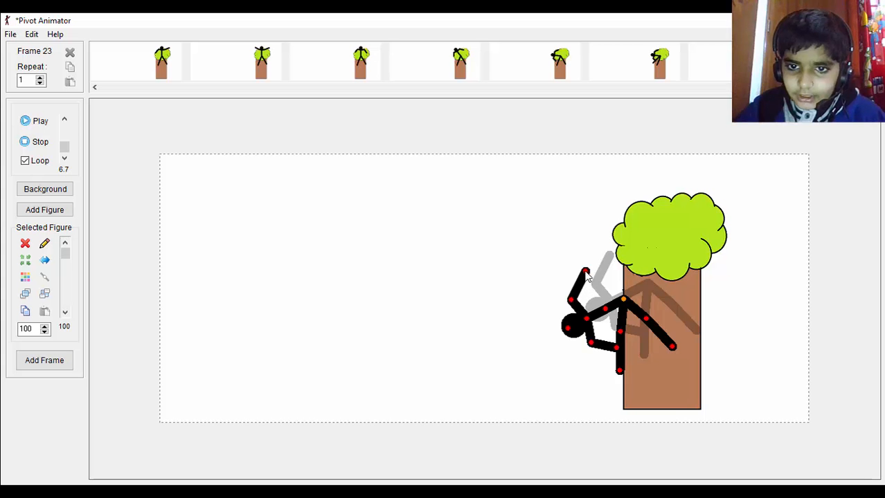
pyautogui.moveTo(578, 274); pyautogui.dragTo(527, 325)
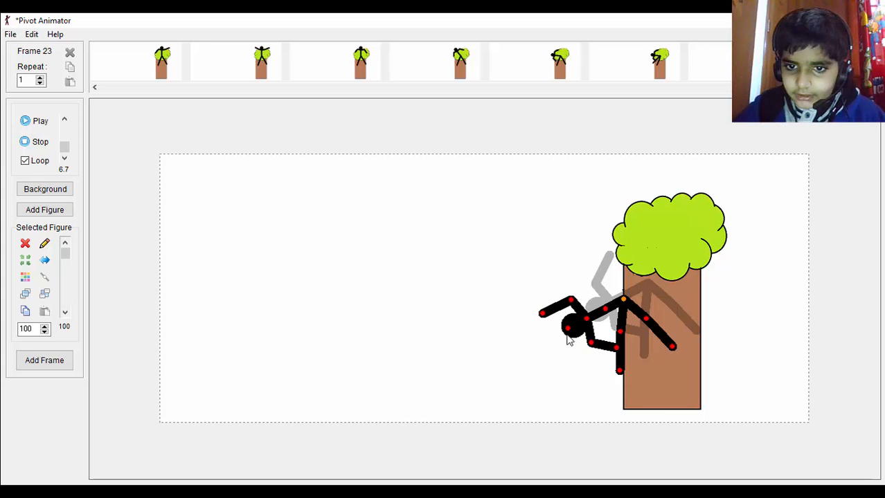
pyautogui.moveTo(594, 353); pyautogui.dragTo(556, 355)
pyautogui.click(44, 361)
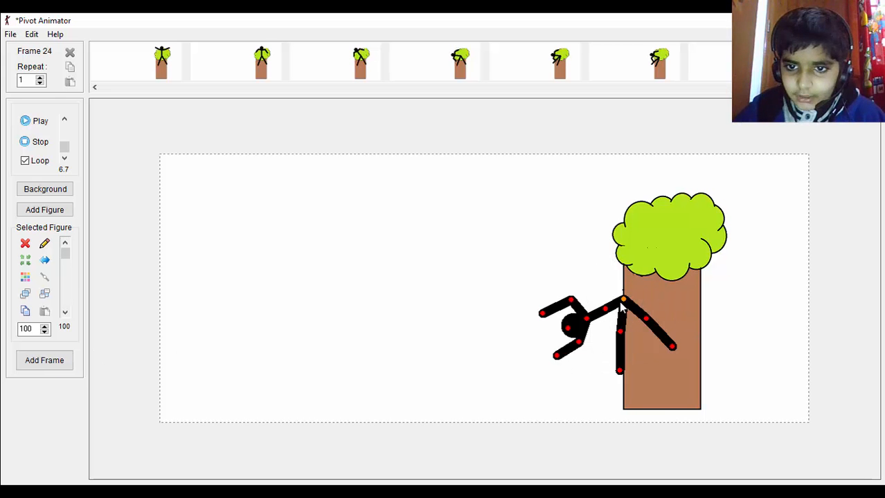
# Drop the figure lower beside the trunk and reposition its arms and body for the fall, adding the pose as frame 24.
pyautogui.moveTo(625, 302); pyautogui.dragTo(632, 336)
pyautogui.moveTo(563, 359); pyautogui.dragTo(604, 358)
pyautogui.moveTo(567, 316); pyautogui.dragTo(594, 343)
pyautogui.click(72, 360)
# Lower the falling figure with both legs stretched right, one forearm pointing up and the other toward the trunk, adding frame 25.
pyautogui.moveTo(607, 332); pyautogui.dragTo(678, 336)
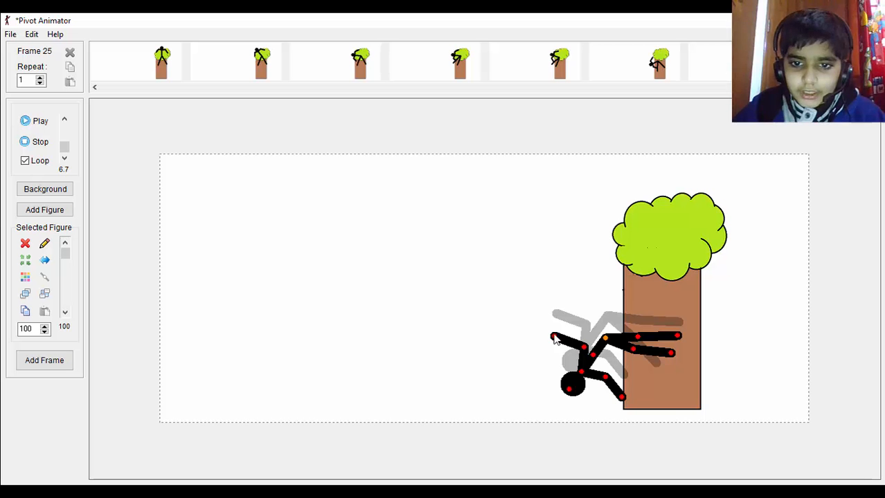
pyautogui.moveTo(553, 338); pyautogui.dragTo(594, 318)
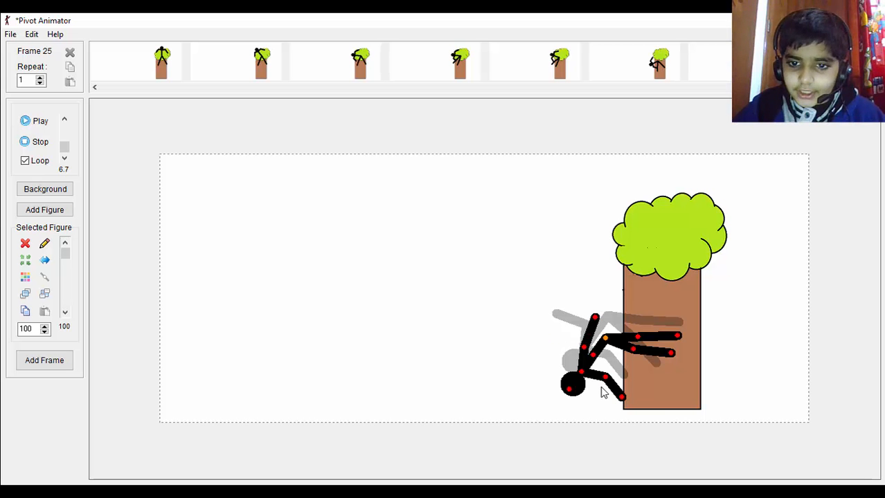
pyautogui.moveTo(604, 379); pyautogui.dragTo(632, 370)
pyautogui.click(44, 360)
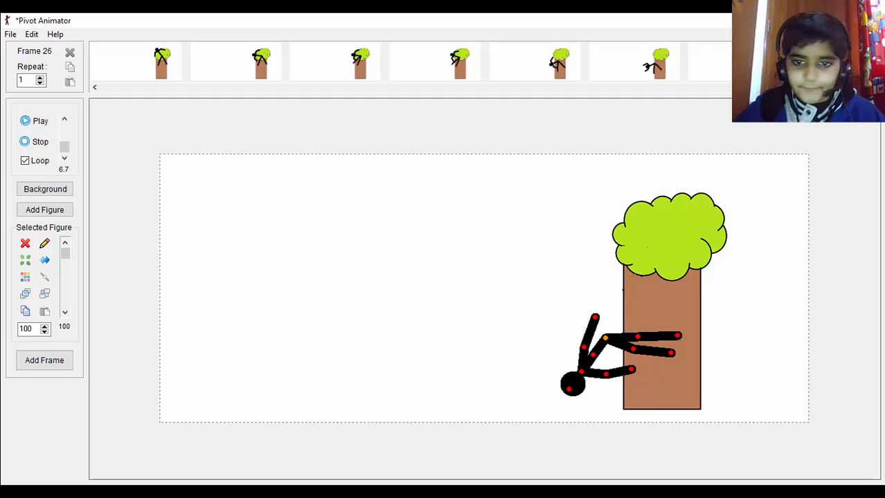
# Lower the figure to lie flat near the trunk's base, with both arms angled toward the trunk, adding the pose as frame 26.
pyautogui.moveTo(604, 339); pyautogui.dragTo(601, 395)
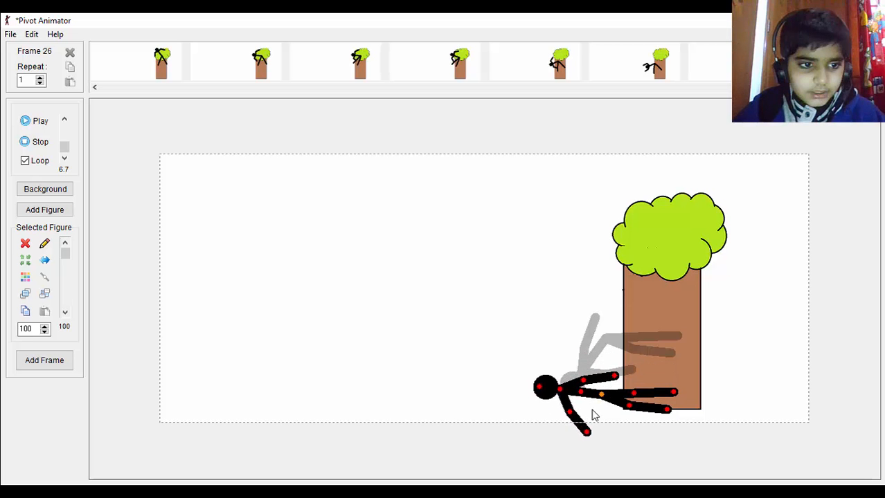
pyautogui.hotkey('ctrl', 'z')
pyautogui.moveTo(590, 419)
pyautogui.mouseDown()
pyautogui.moveTo(606, 412)
pyautogui.moveTo(600, 404)
pyautogui.mouseUp()
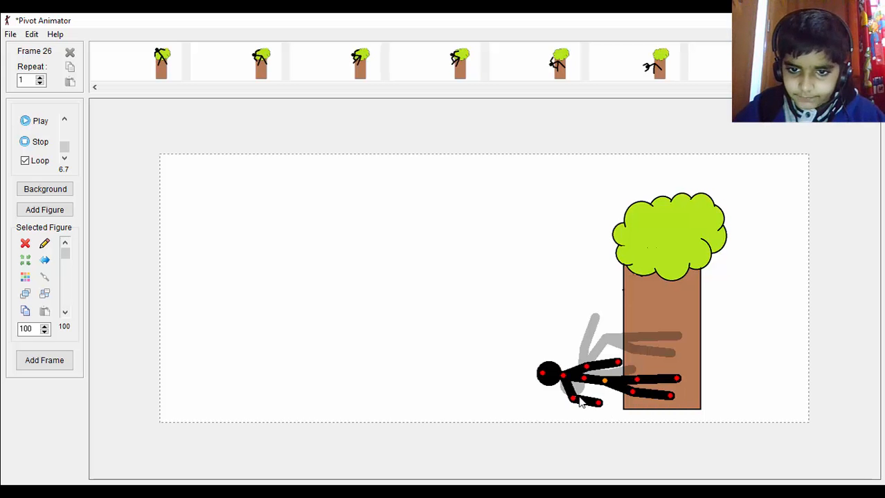
pyautogui.moveTo(574, 402); pyautogui.dragTo(580, 393)
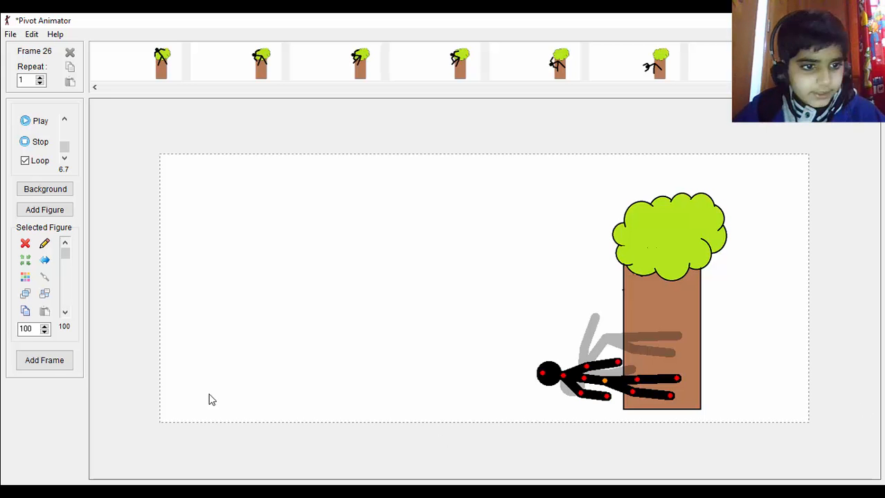
pyautogui.click(44, 364)
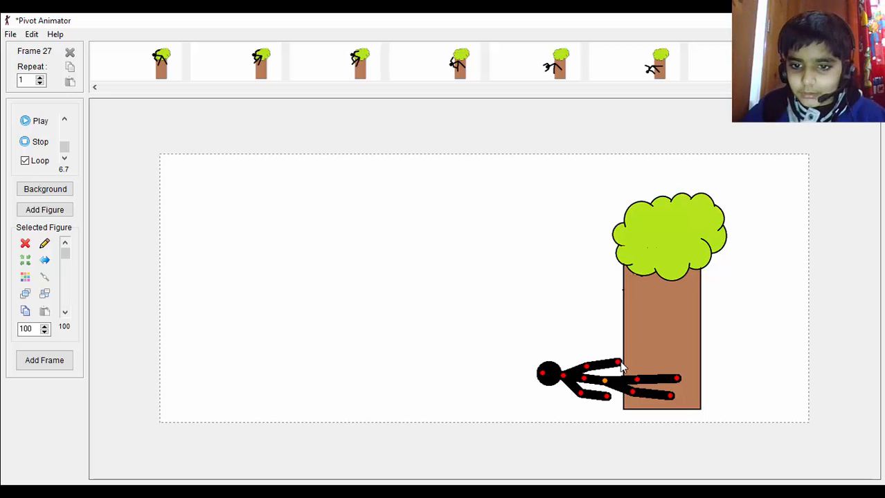
# Fold the figure's upper arm back to its head and shift the elbow slightly between poses, adding frames 27 to 29.
pyautogui.moveTo(620, 367); pyautogui.dragTo(561, 359)
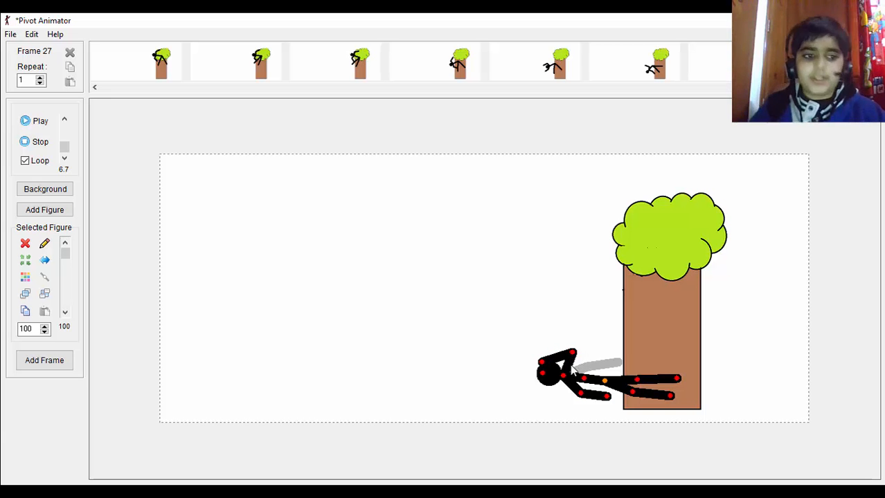
pyautogui.click(43, 360)
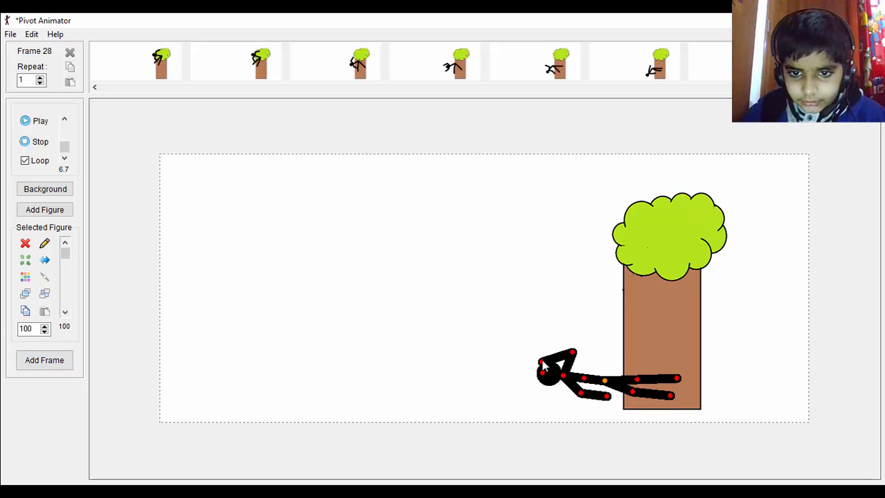
pyautogui.moveTo(573, 355); pyautogui.dragTo(584, 362)
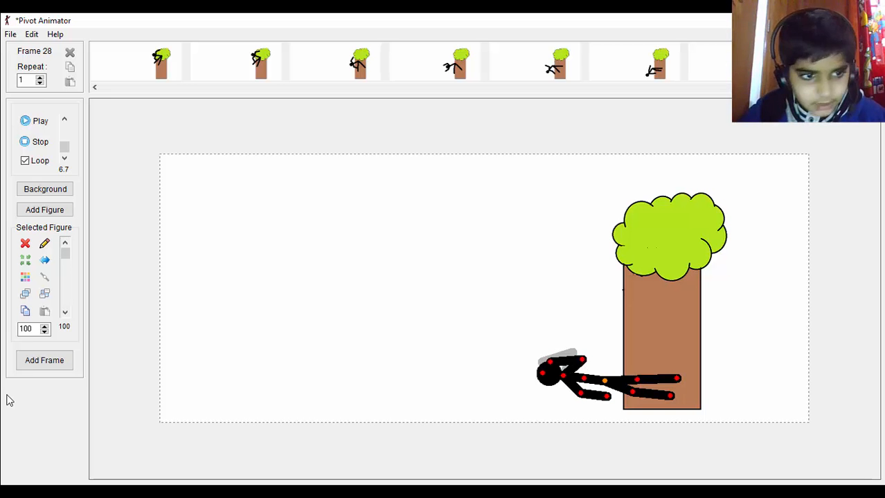
pyautogui.click(27, 366)
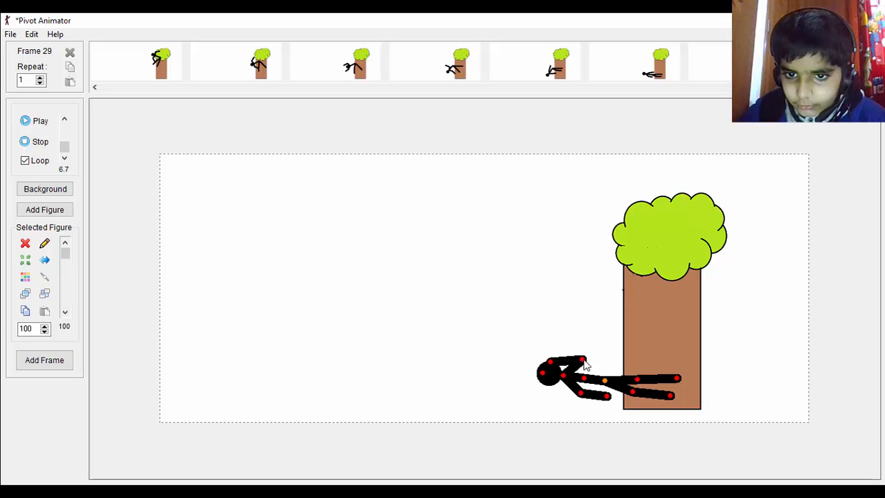
pyautogui.moveTo(584, 364); pyautogui.dragTo(575, 355)
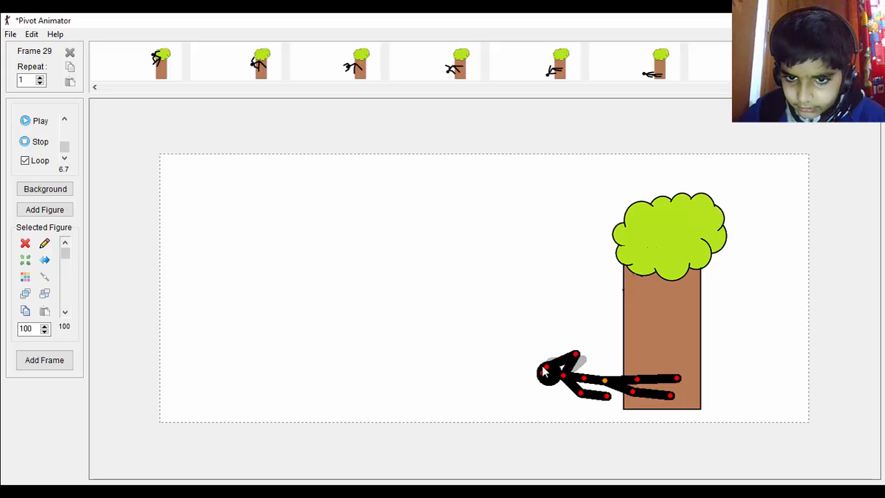
pyautogui.click(43, 363)
# Play the whole animation from frame 1 to review it, and stop the playback.
pyautogui.click(46, 121)
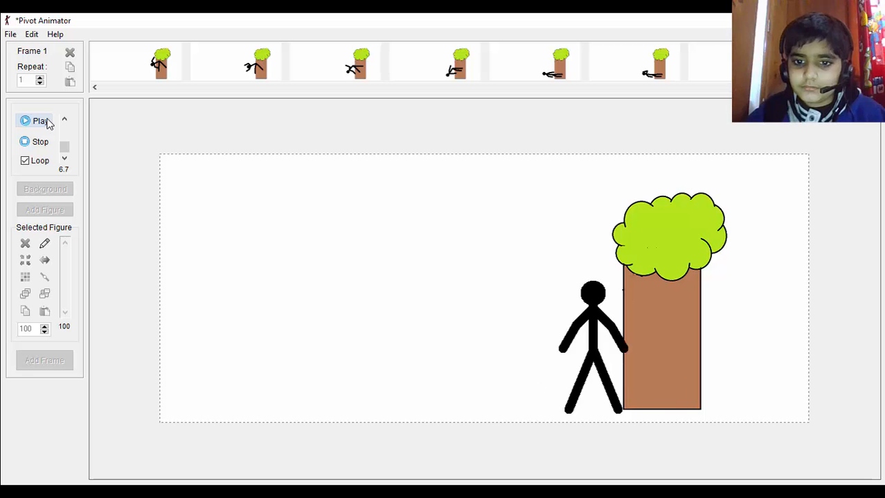
pyautogui.click(24, 142)
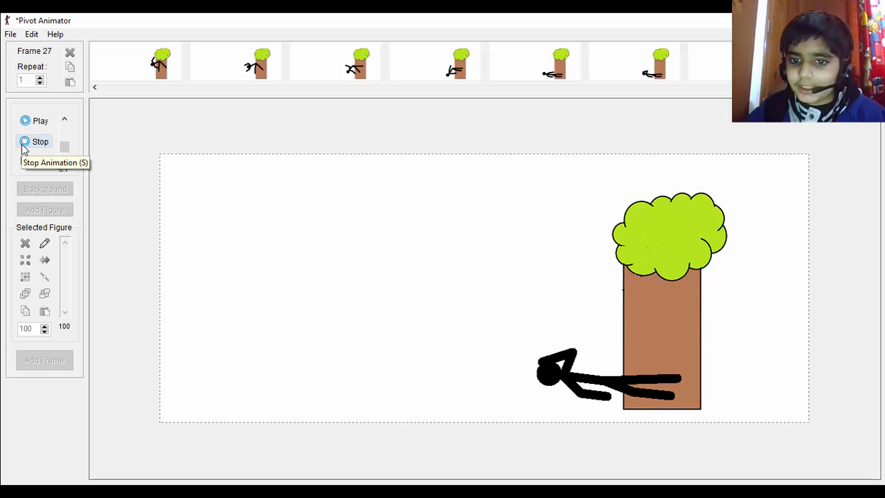
pyautogui.click(25, 143)
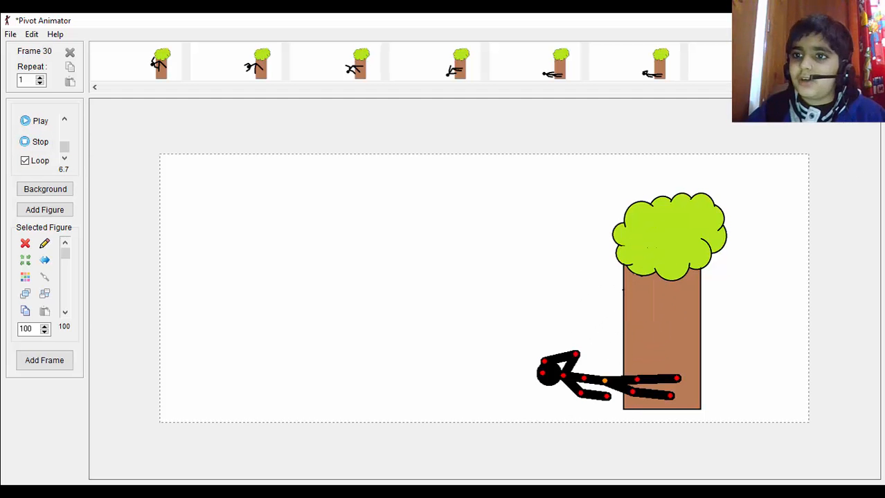
# Go back through the timeline to frame 23 and play the fall from there, stopping the playback after reviewing it.
pyautogui.click(830, 64)
pyautogui.click(699, 64)
pyautogui.click(618, 69)
pyautogui.click(421, 65)
pyautogui.click(301, 59)
pyautogui.click(241, 59)
pyautogui.click(42, 122)
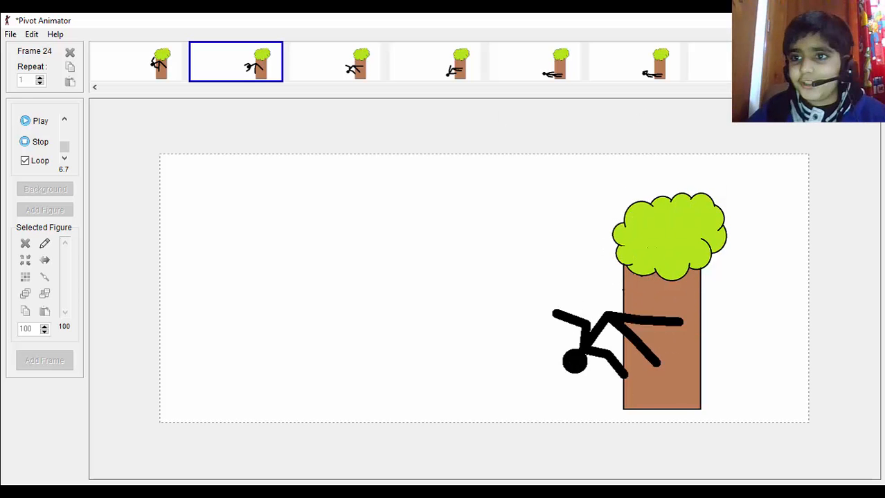
pyautogui.click(41, 142)
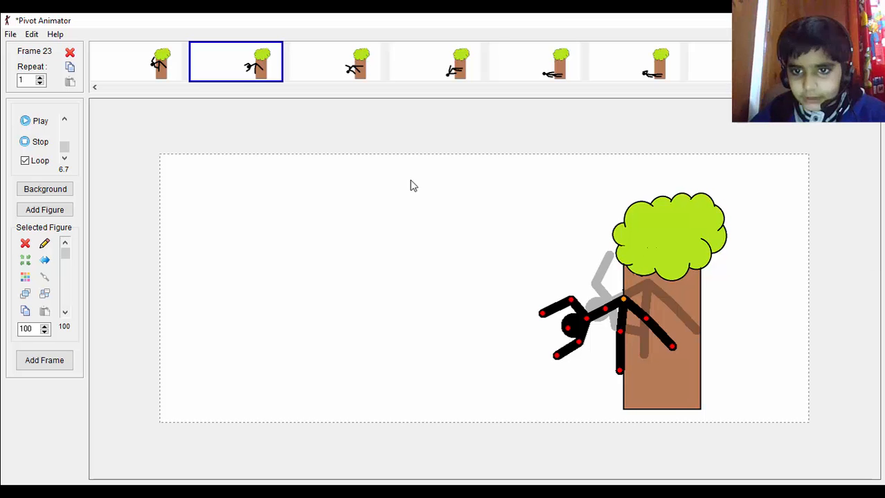